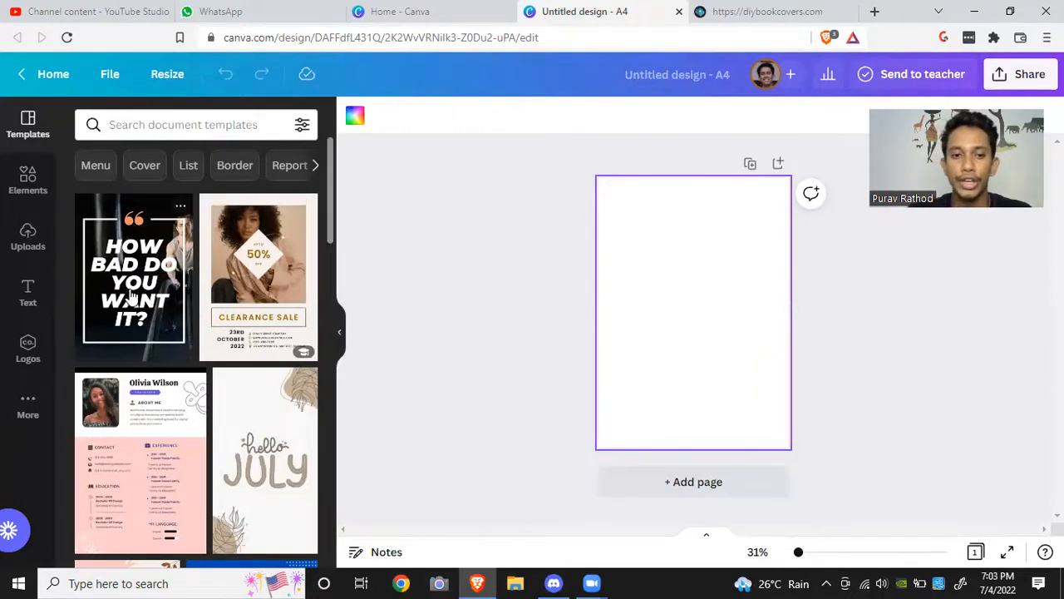
Step: Apply the "Explore the World" template from the templates list to the blank A4 page
scroll(271, 376, down, 2)
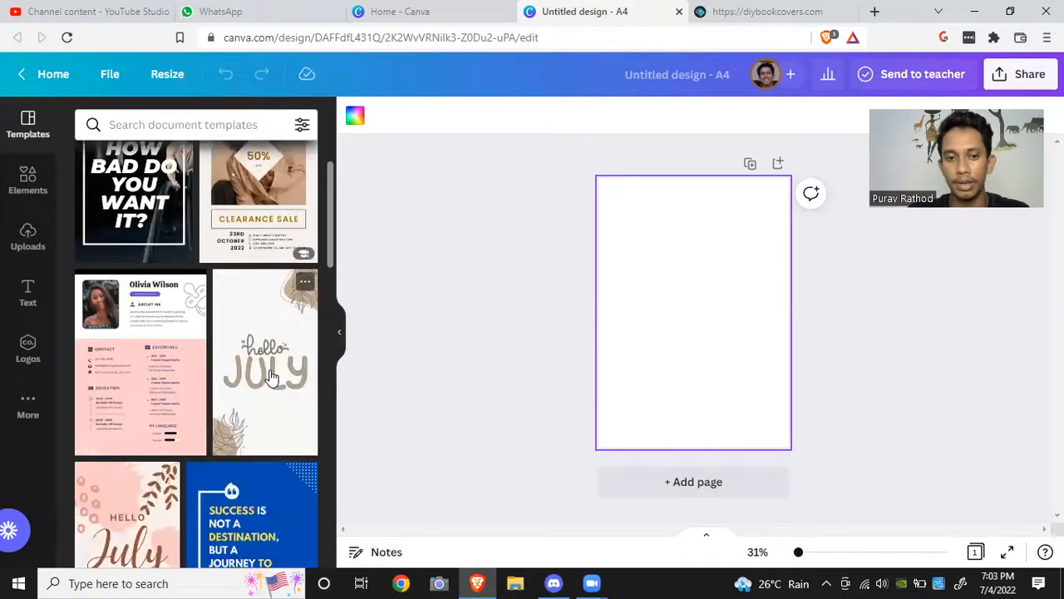
scroll(271, 377, down, 1)
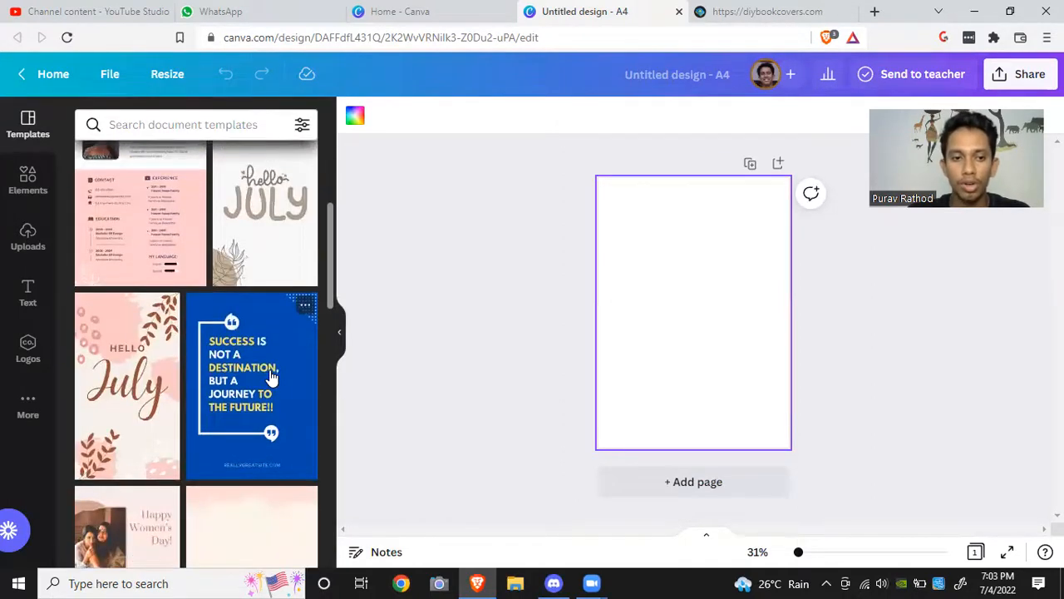
scroll(272, 376, down, 3)
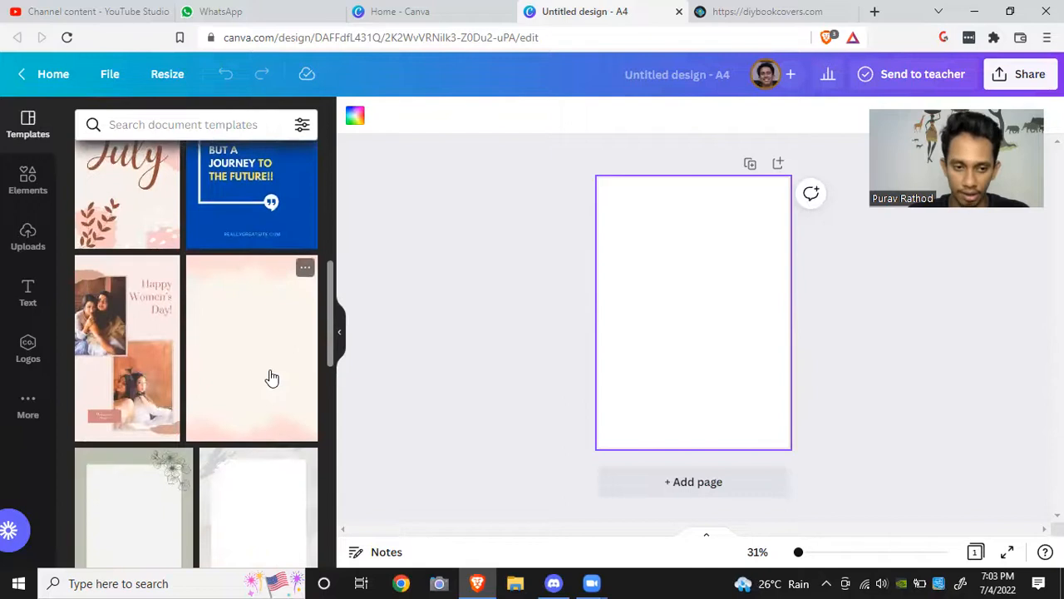
scroll(272, 376, down, 6)
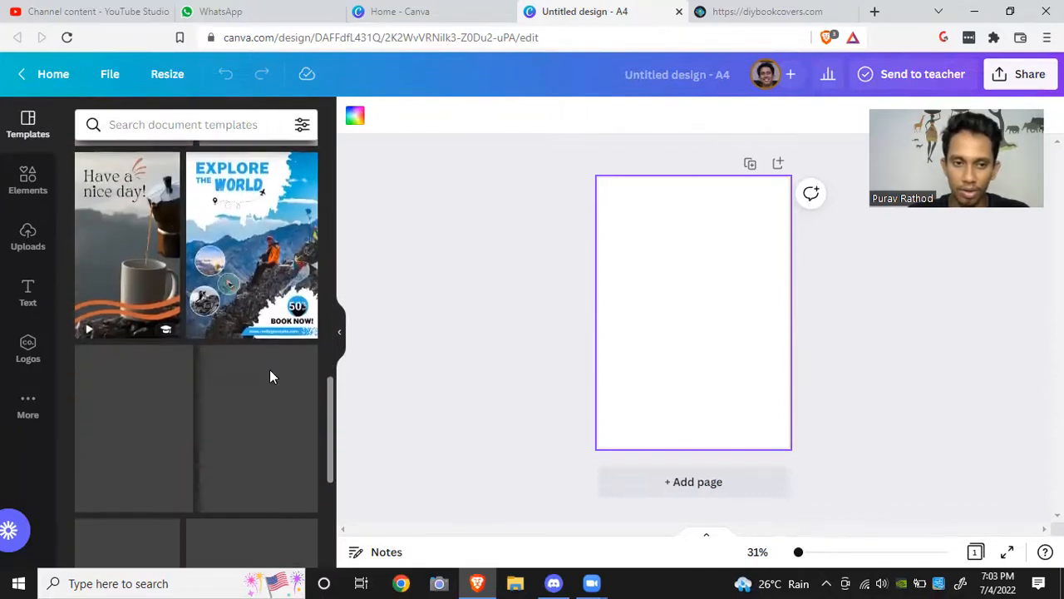
drag(246, 248, 642, 253)
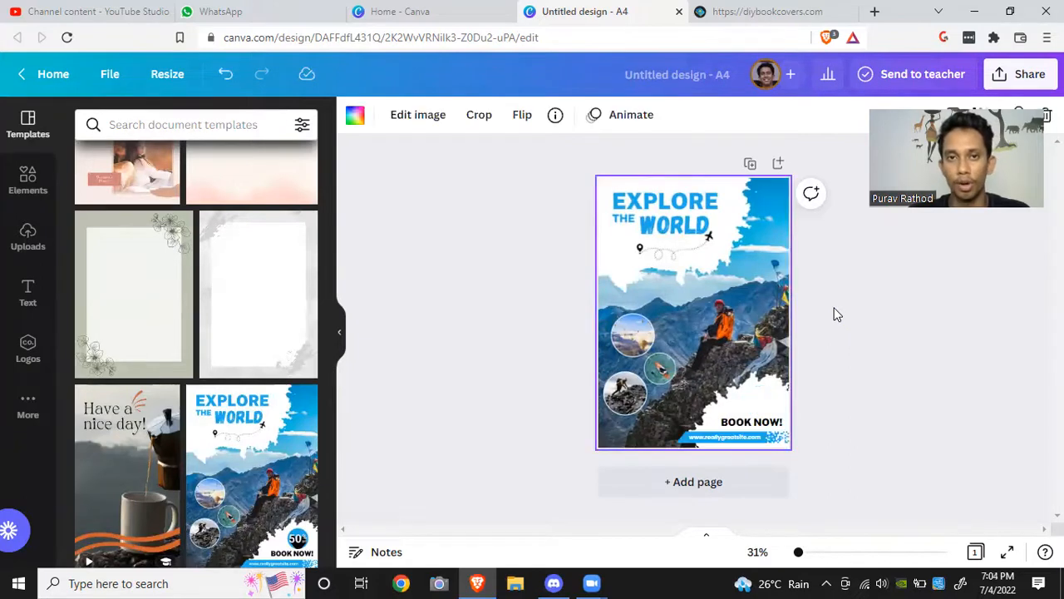
Step: Add the "Love Yourself" template to the design as a second page
click(857, 344)
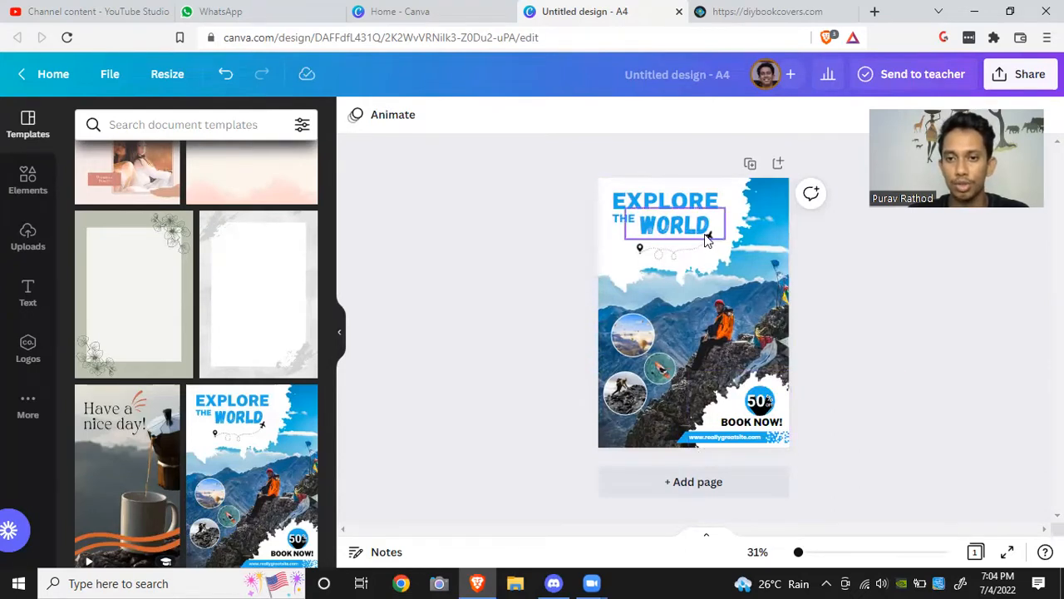
scroll(191, 441, down, 5)
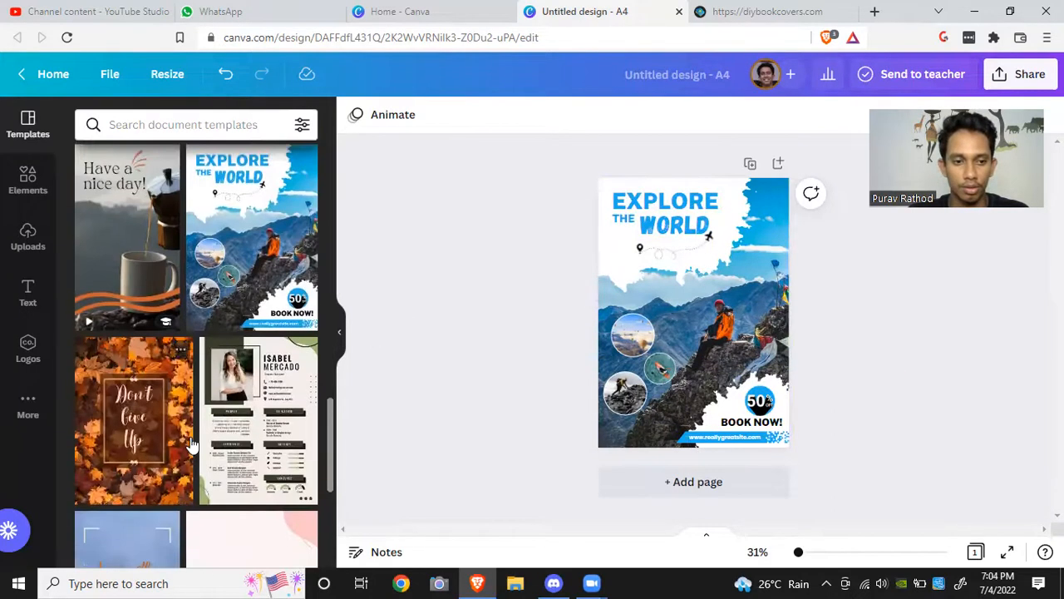
scroll(190, 441, down, 3)
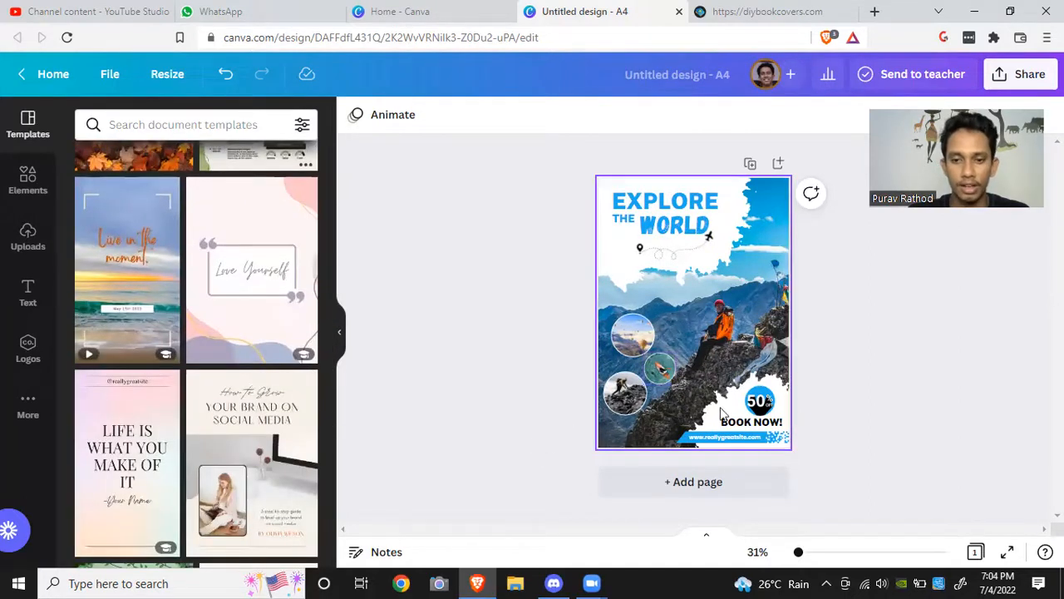
click(721, 489)
drag(275, 249, 630, 233)
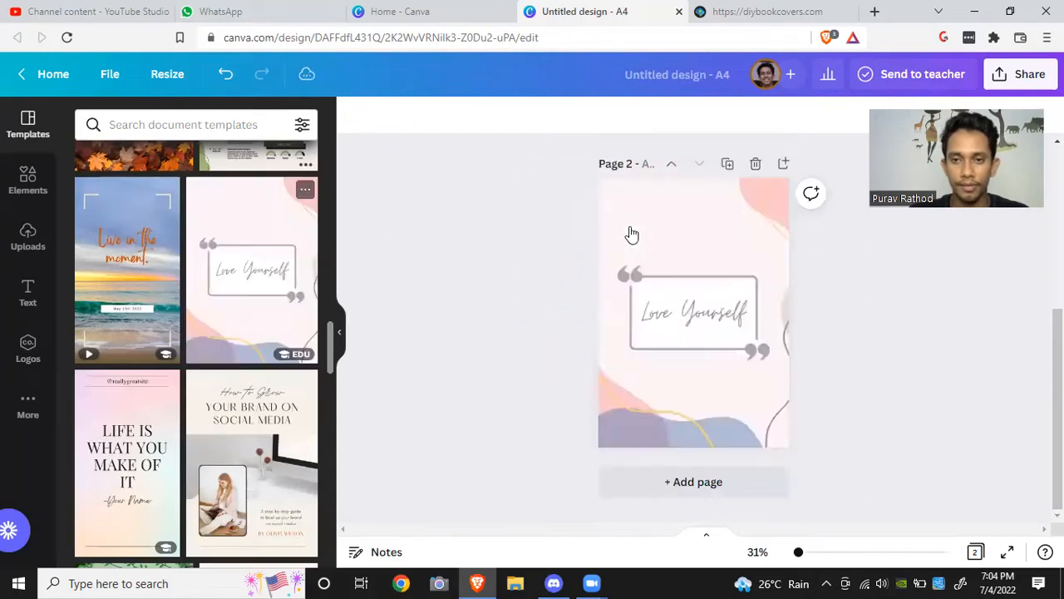
Step: Replace the "Love Yourself" text on page 2 with "SEO BUNDLE"
click(705, 318)
click(705, 313)
click(705, 312)
key(BackSpace)
text(SEO BUNDLE)
click(898, 352)
Step: Change the SEO BUNDLE text's font to Gagalin and nudge it slightly upward inside the quote frame
click(704, 331)
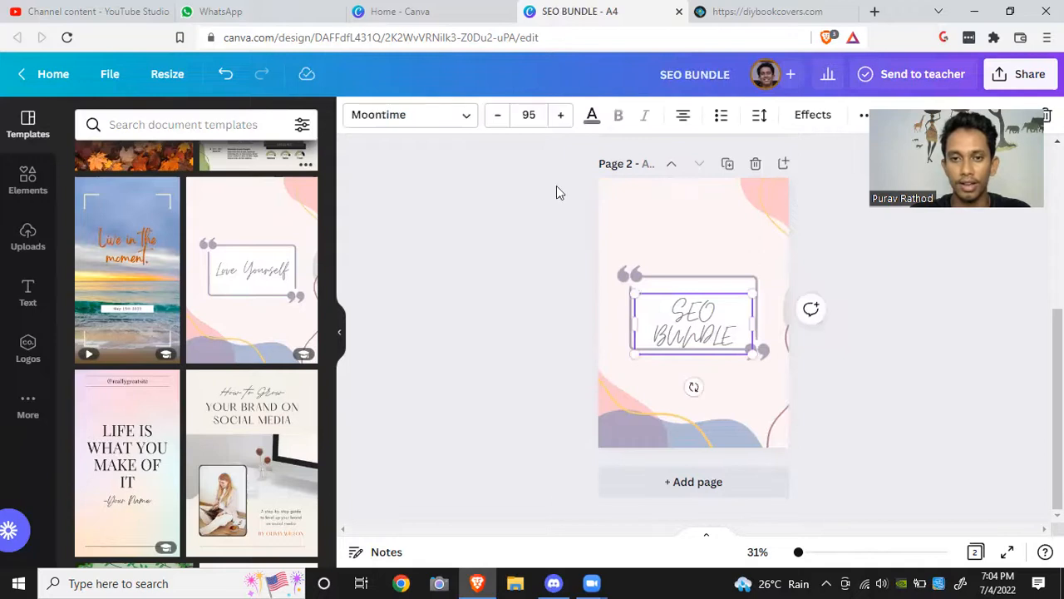
click(462, 122)
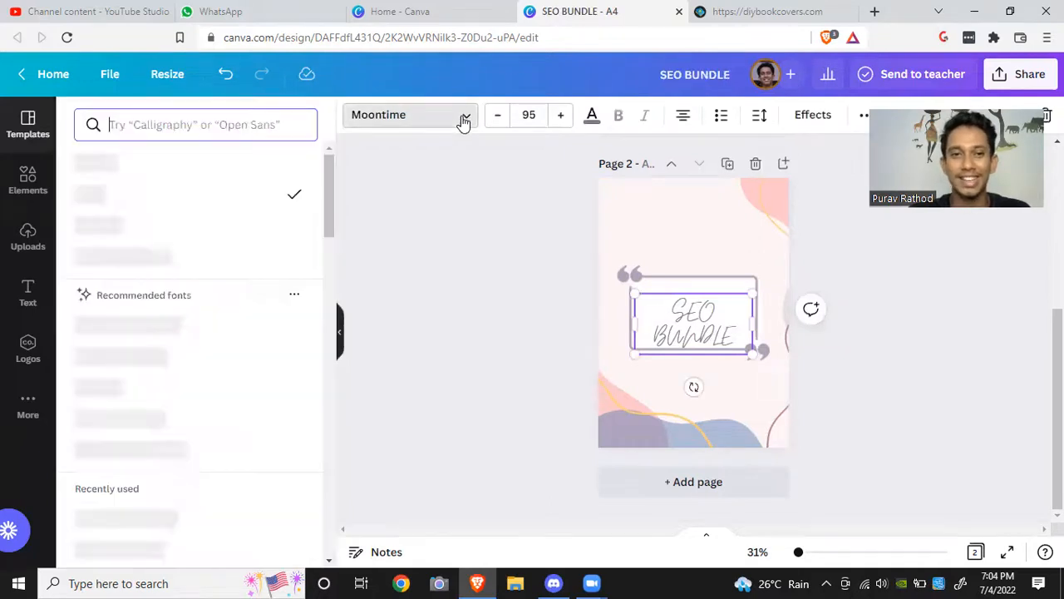
click(181, 166)
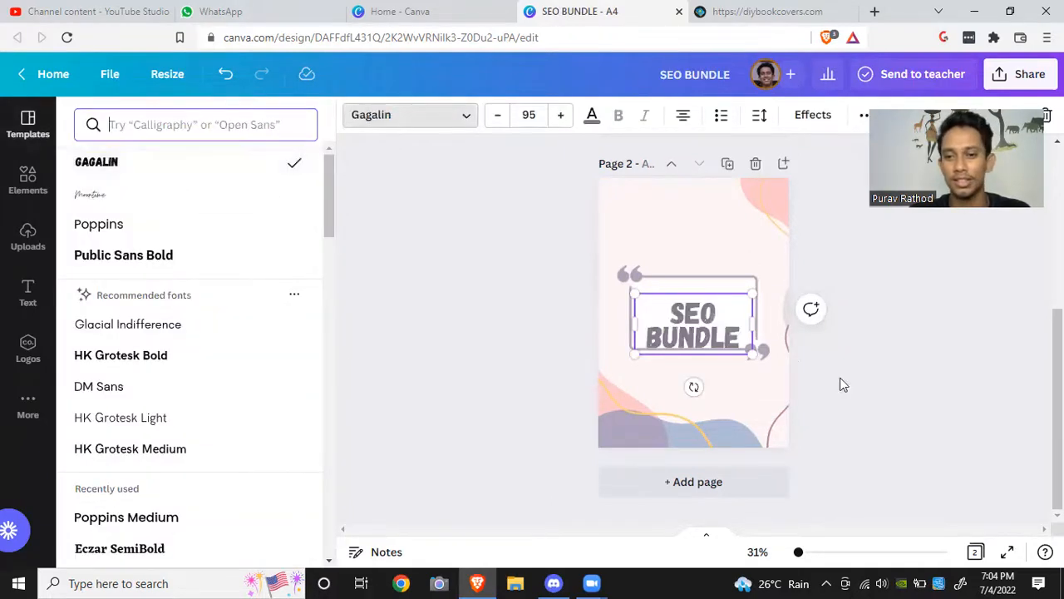
key(Escape)
click(937, 409)
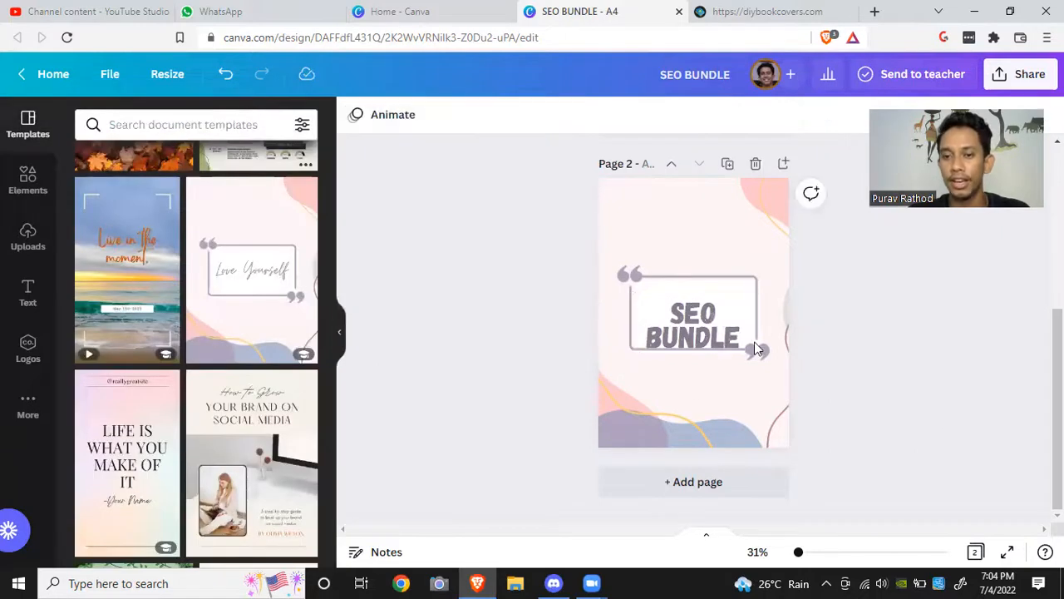
click(716, 337)
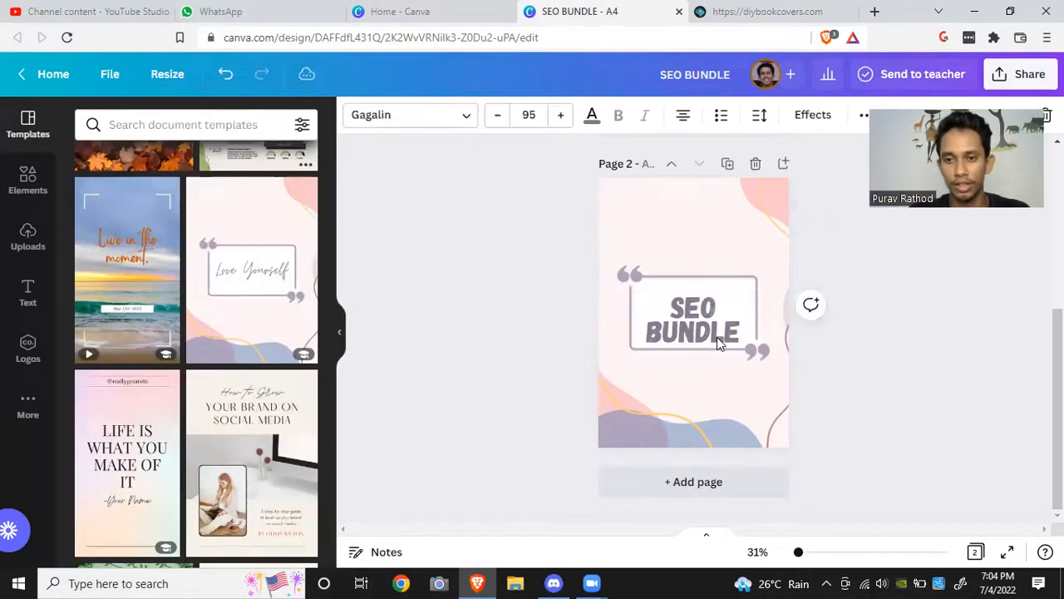
click(840, 372)
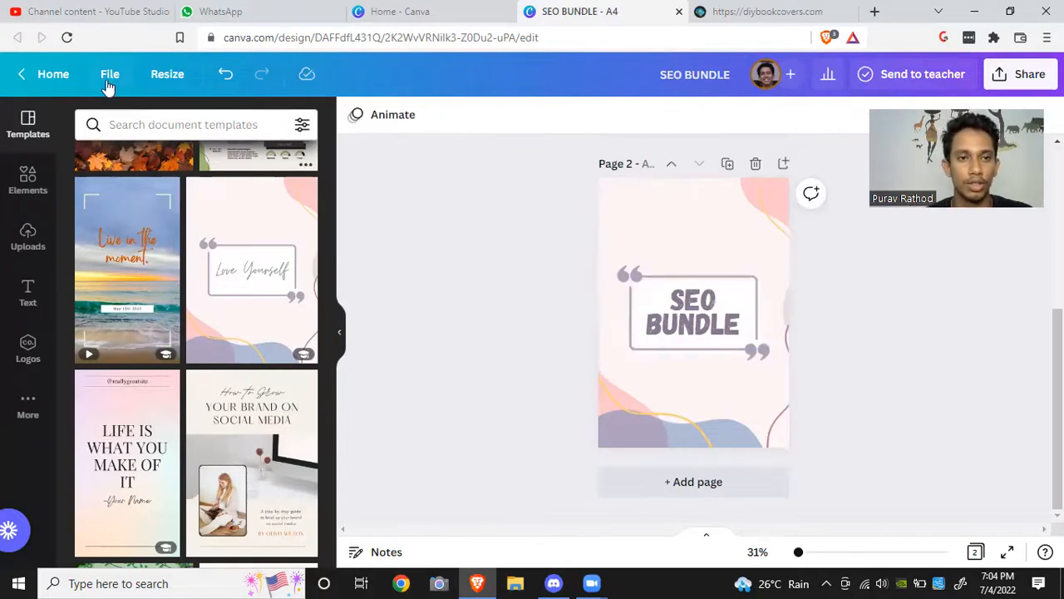
Step: Check the current design's width and height in the Resize panel
click(167, 77)
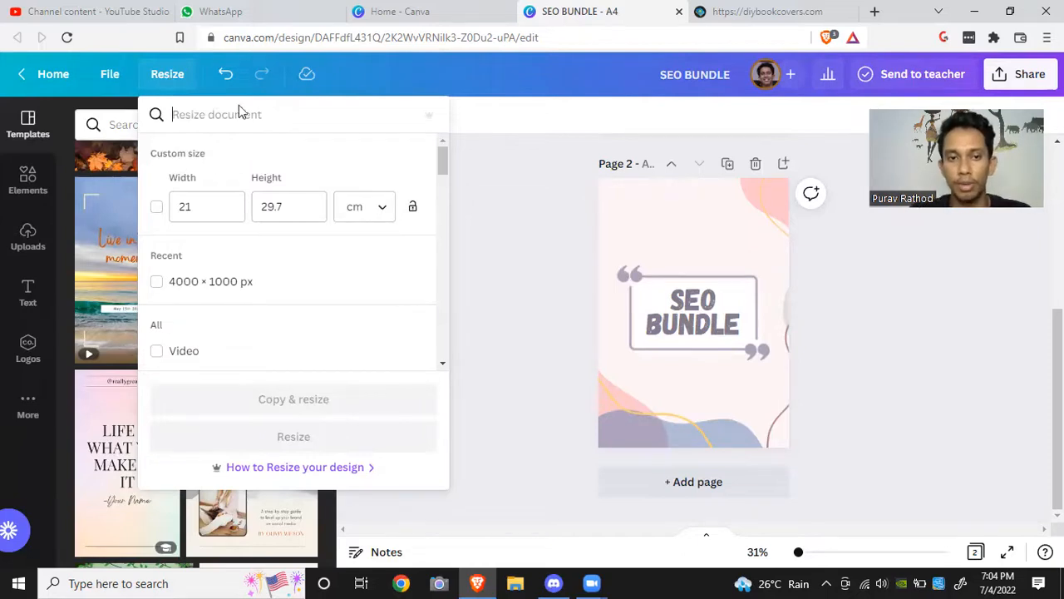
click(532, 255)
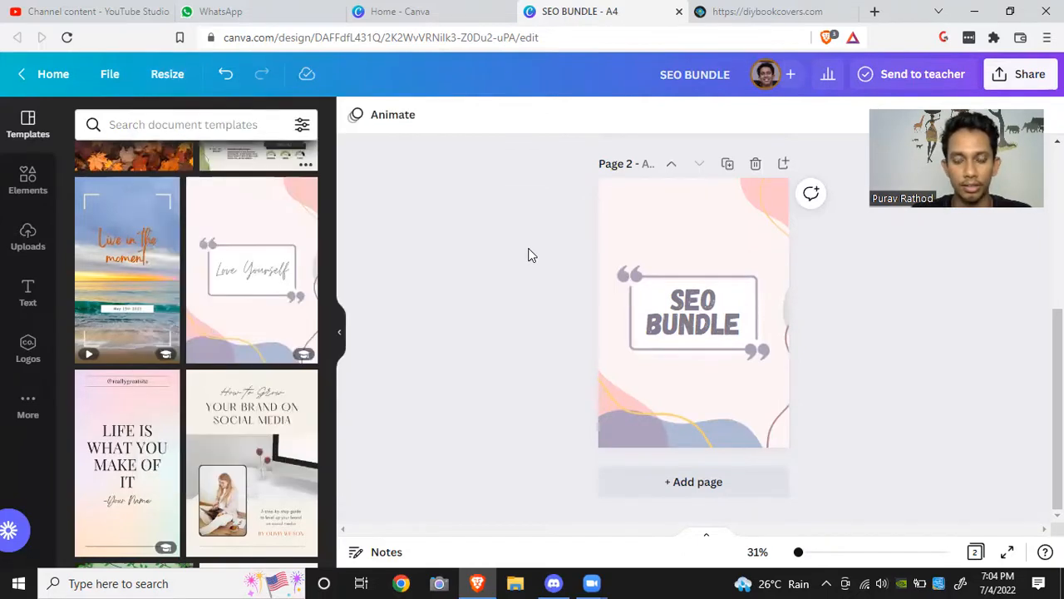
Step: Open the custom size options for creating a new design on the Canva home page
click(416, 10)
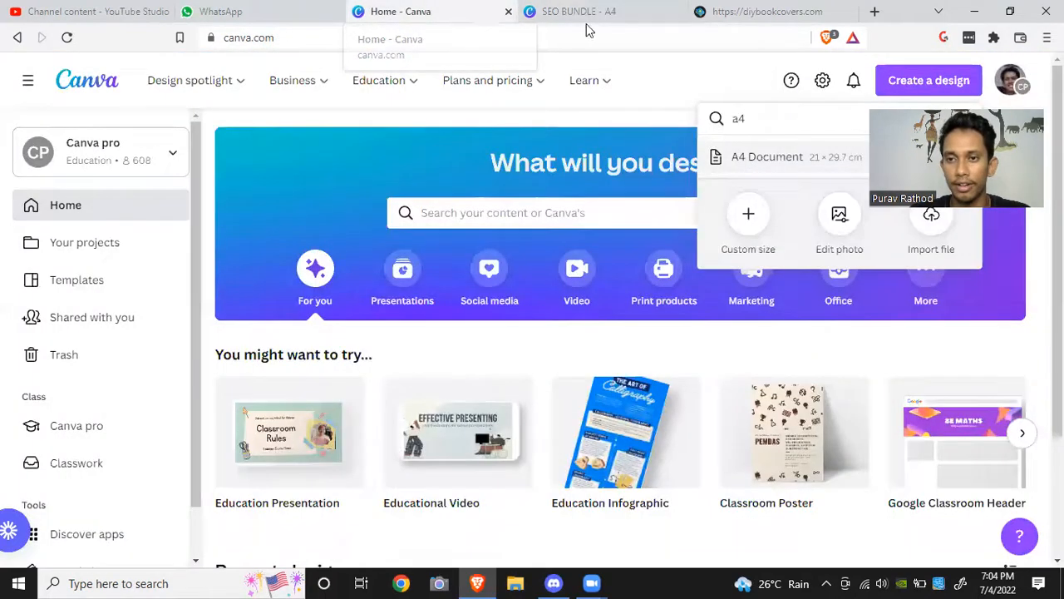
click(940, 80)
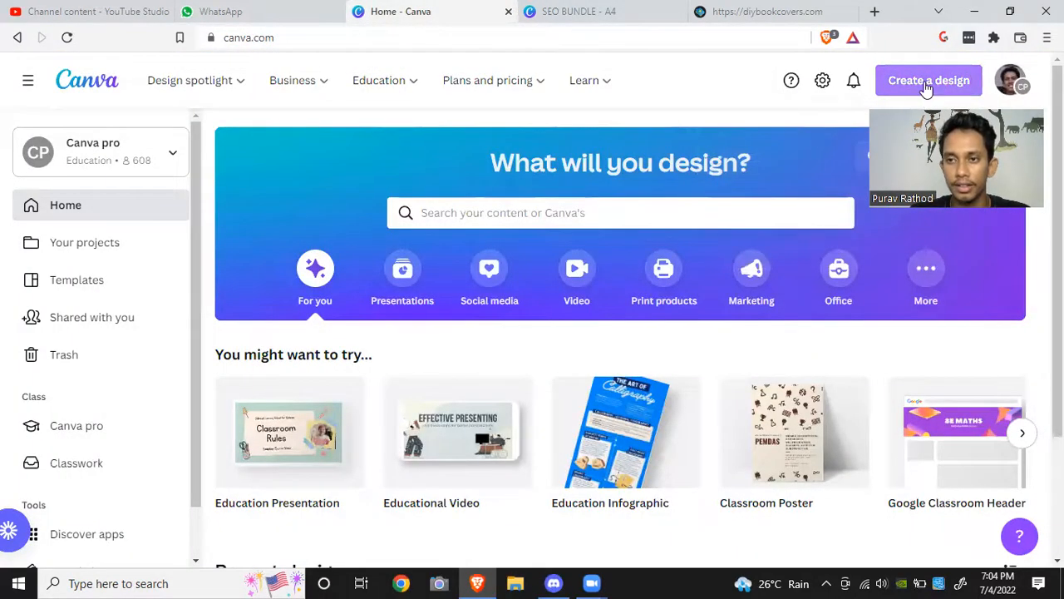
click(927, 88)
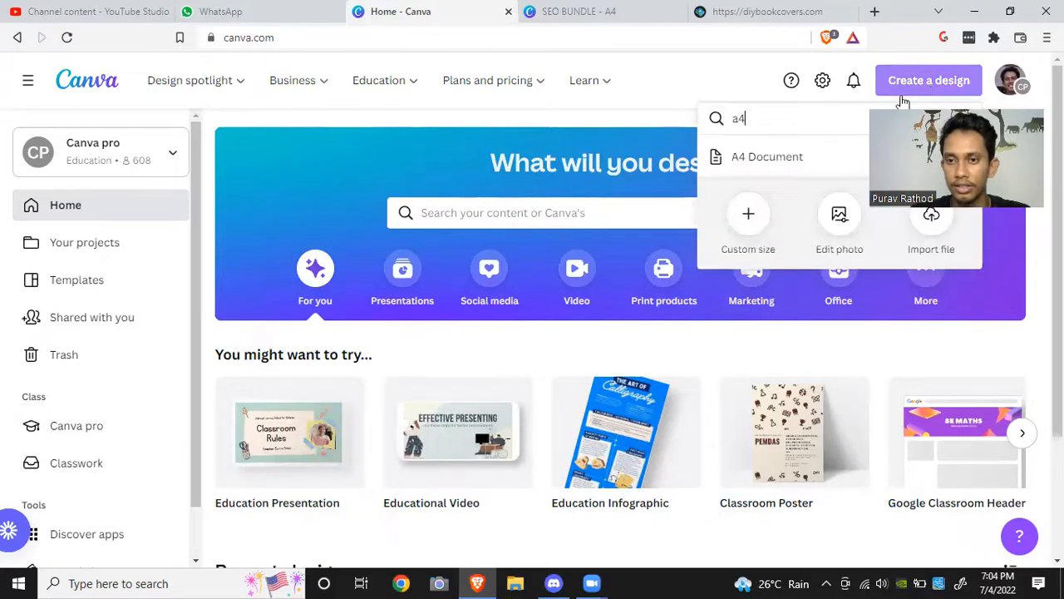
click(749, 214)
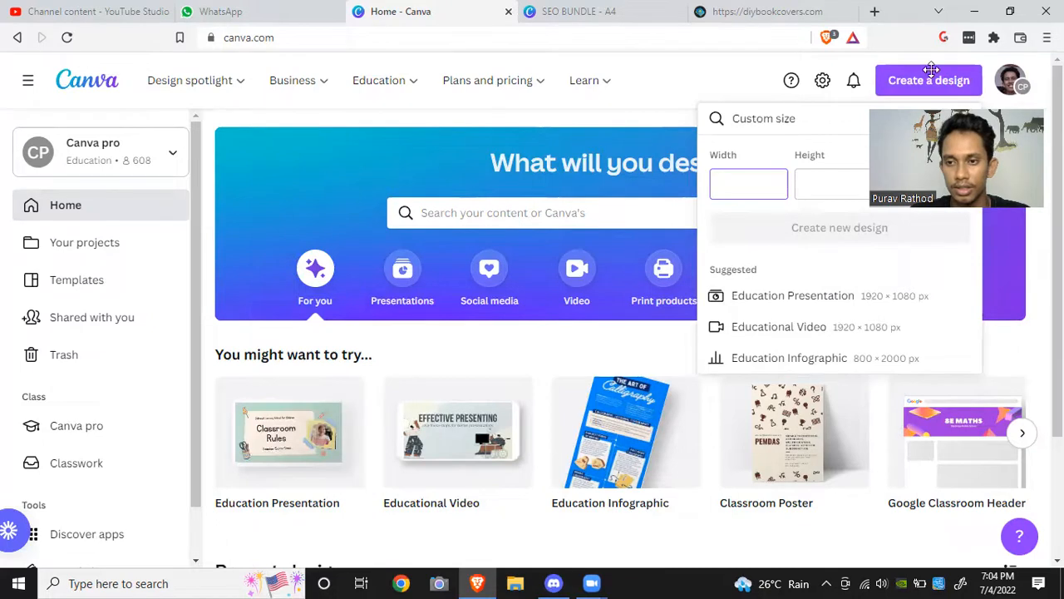
drag(913, 163, 931, 70)
click(826, 181)
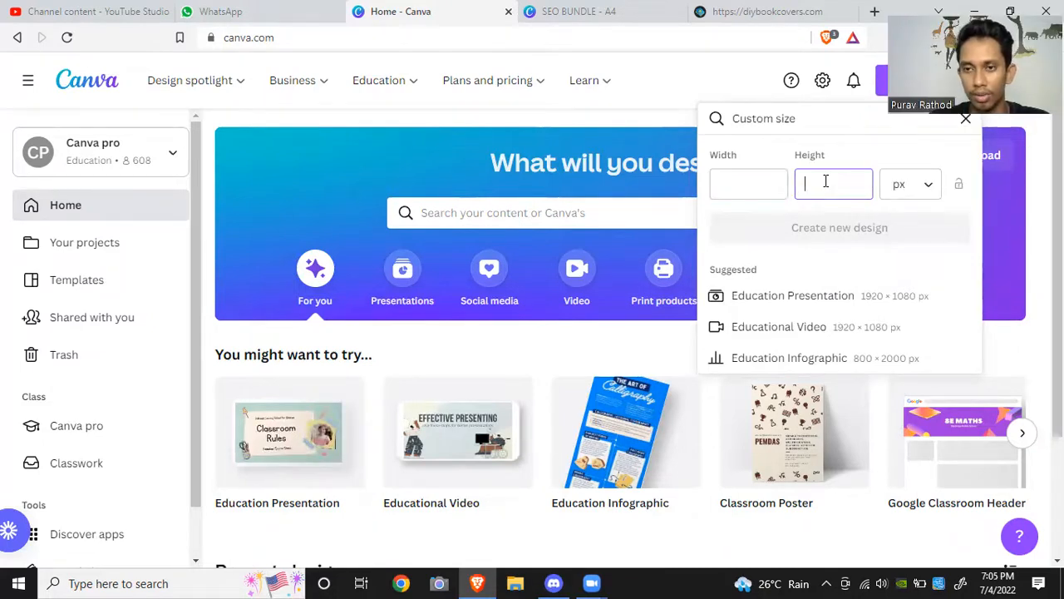
Step: Recheck the current design's dimensions in the Resize panel before returning to the home page
click(605, 10)
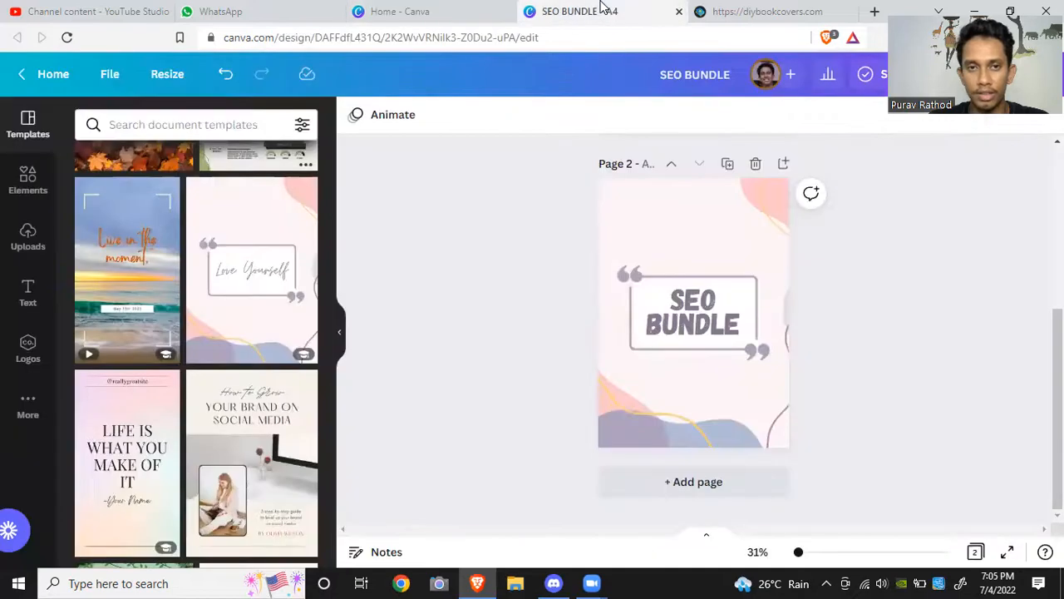
click(165, 75)
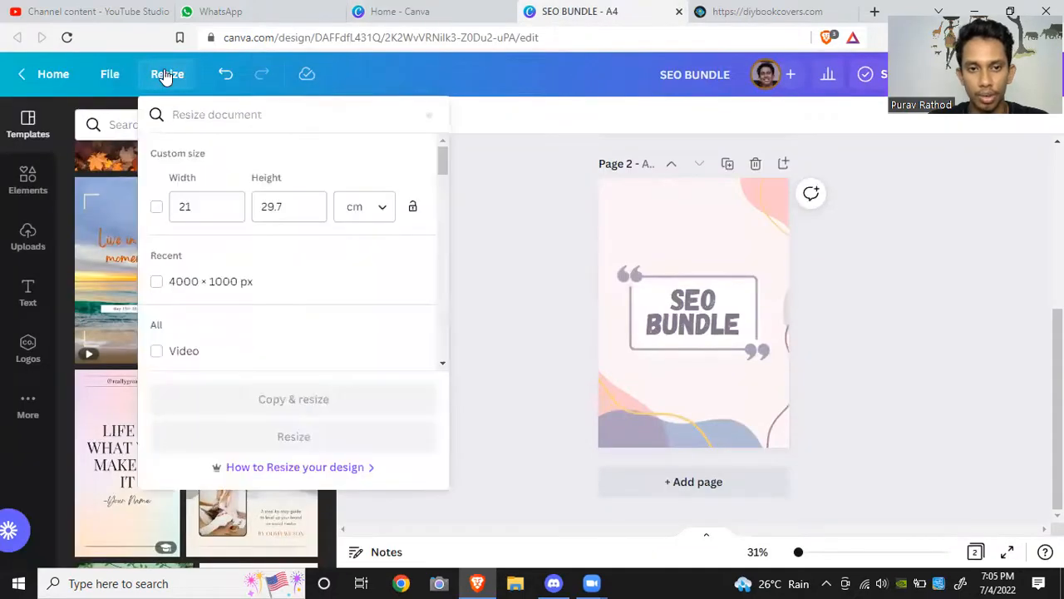
click(731, 11)
click(414, 18)
Step: Set the new design's custom size to 3 cm wide by 29.7 cm high
click(809, 190)
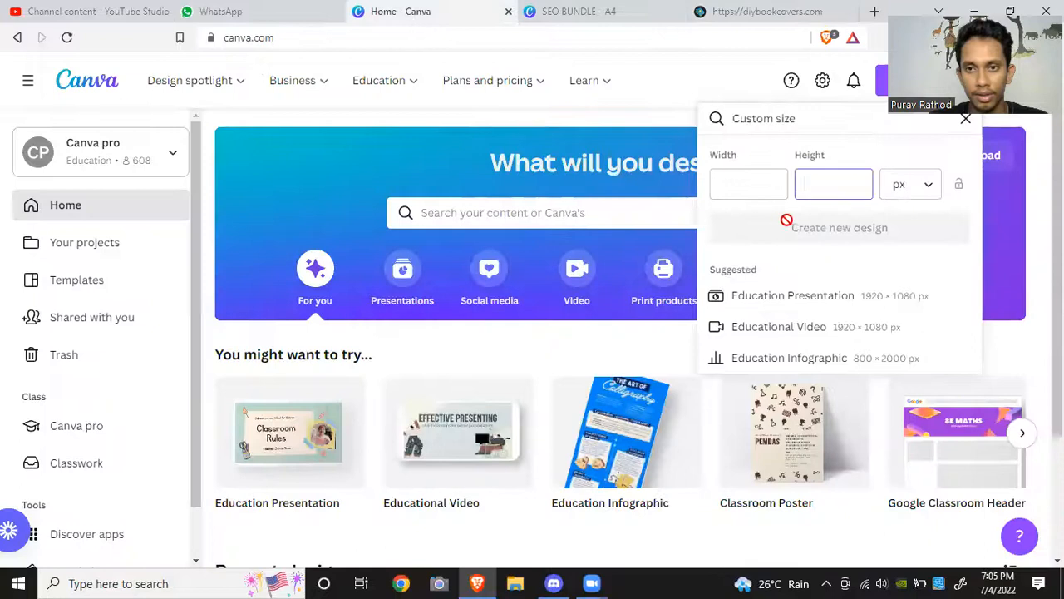
text(29.7)
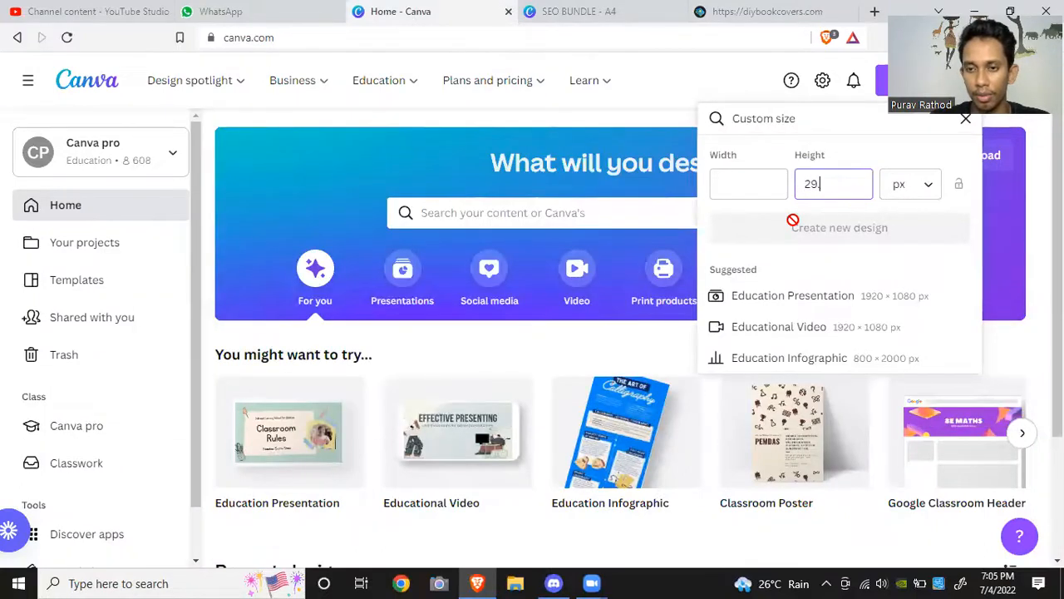
click(926, 188)
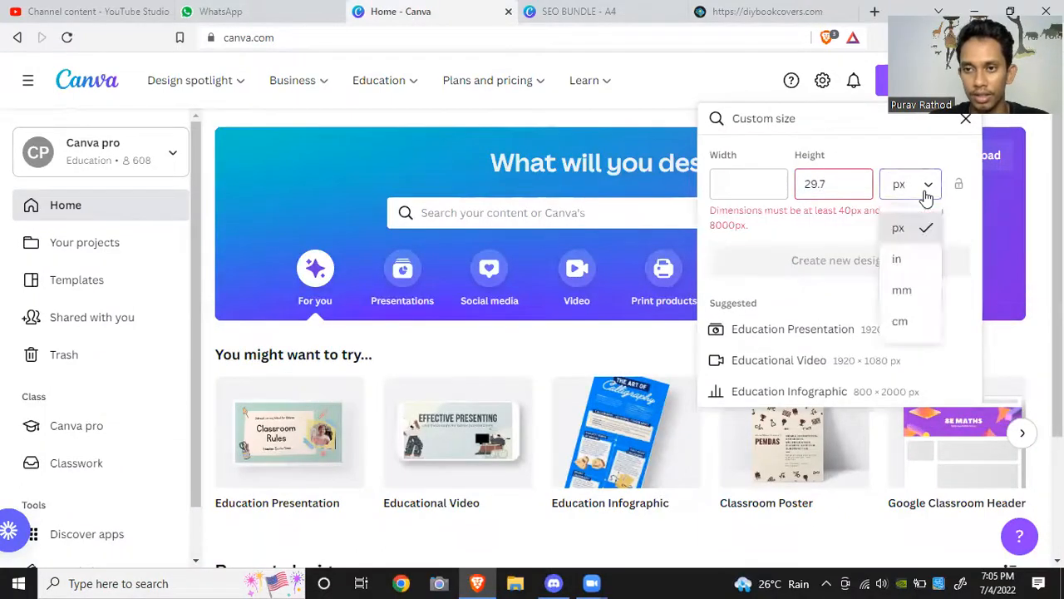
click(915, 322)
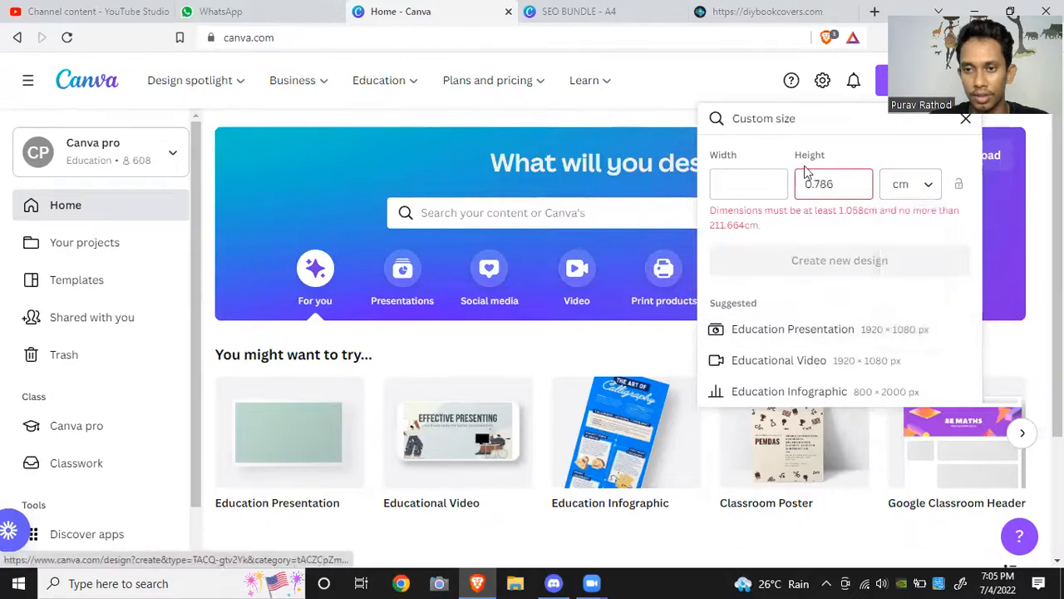
click(741, 181)
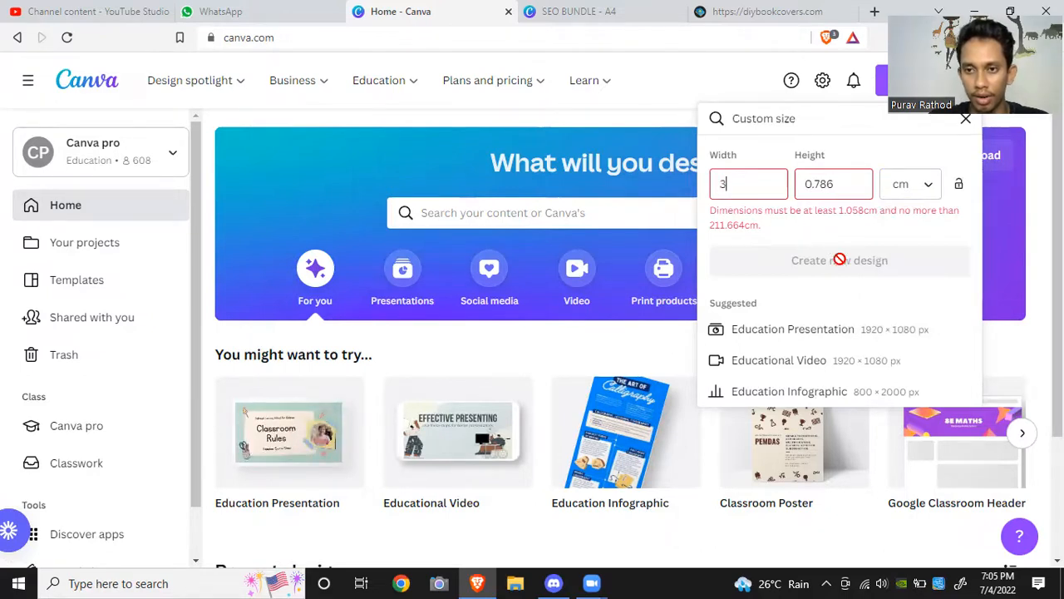
click(820, 185)
key(BackSpace)
key(BackSpace)
key(BackSpace)
key(BackSpace)
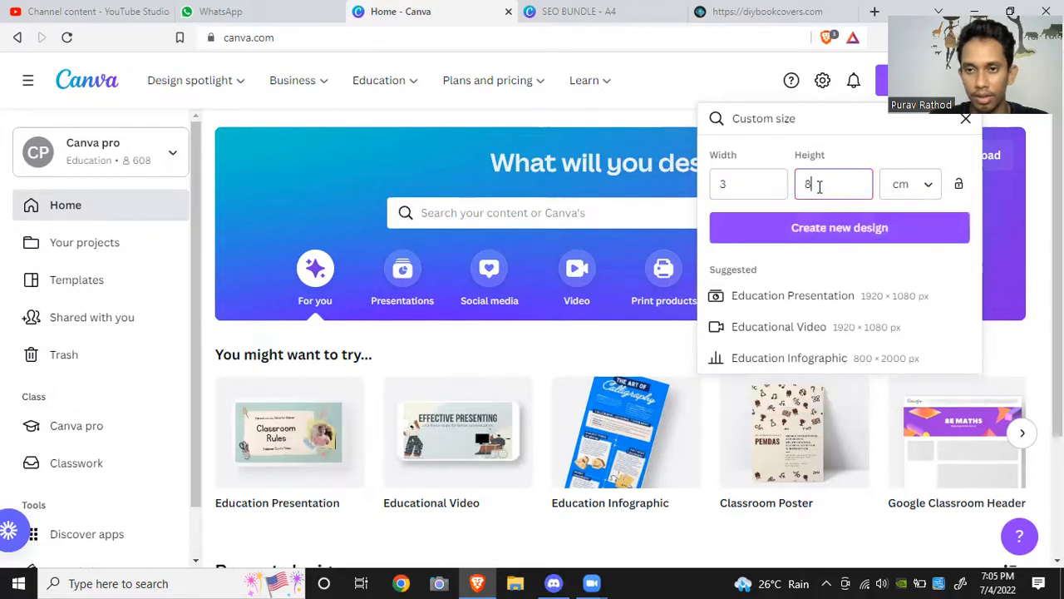
text(29)
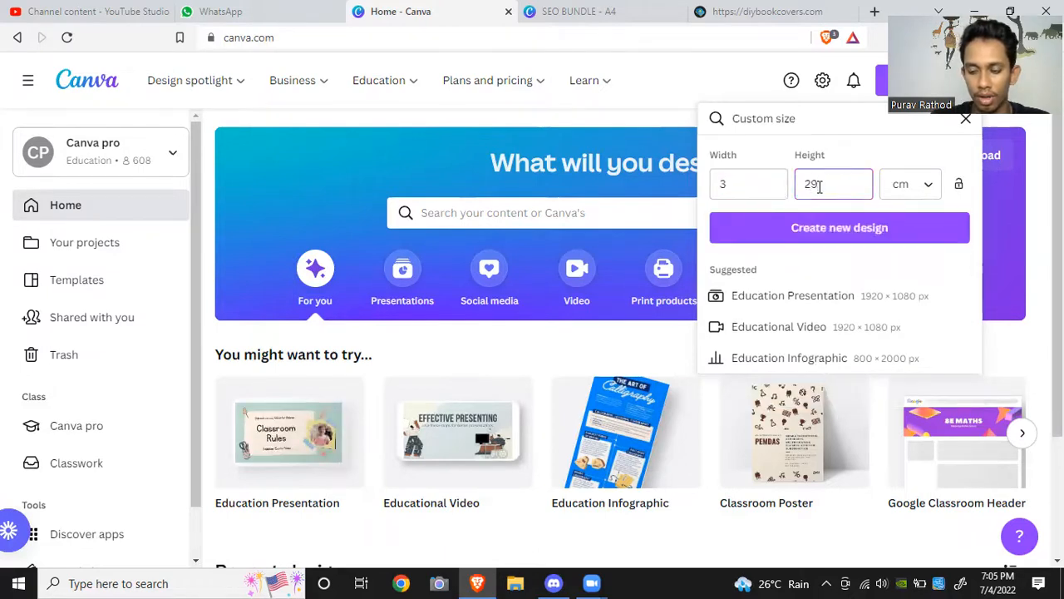
text(.7)
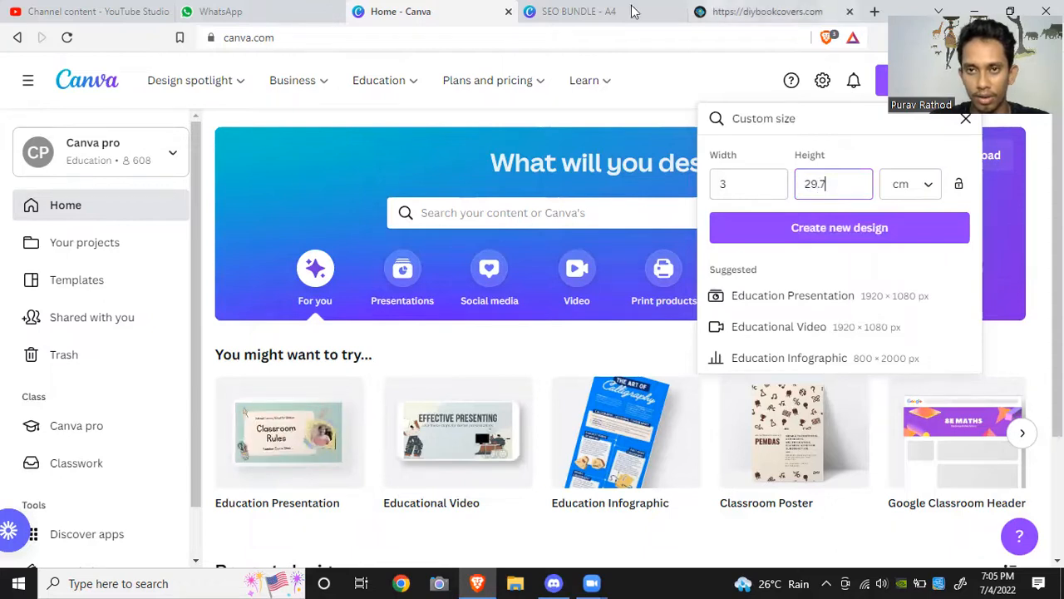
Step: Compare the SEO BUNDLE design's Resize dimensions with the custom size entries
click(608, 11)
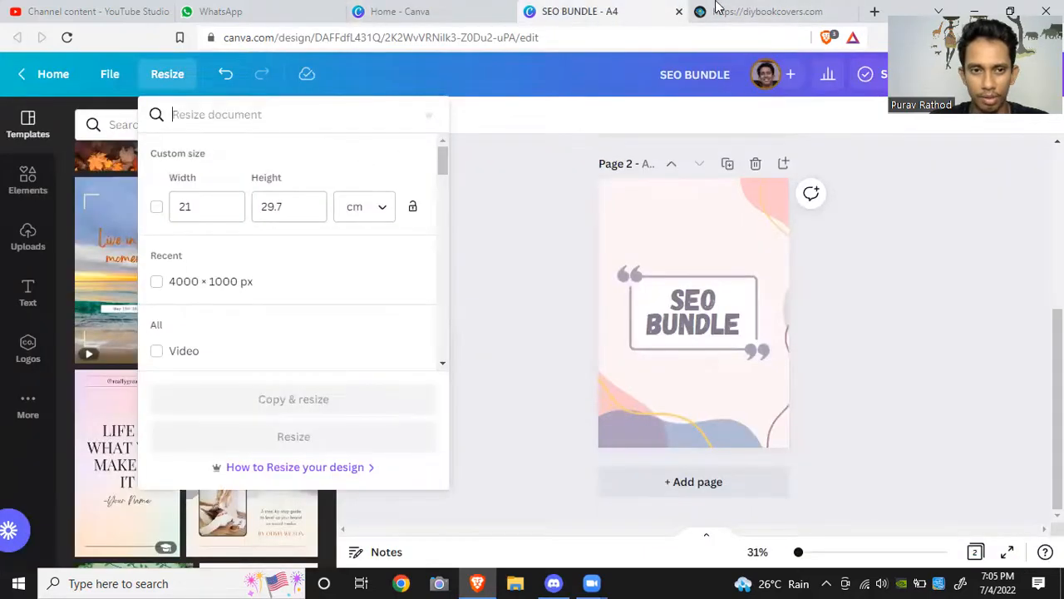
click(781, 11)
click(586, 8)
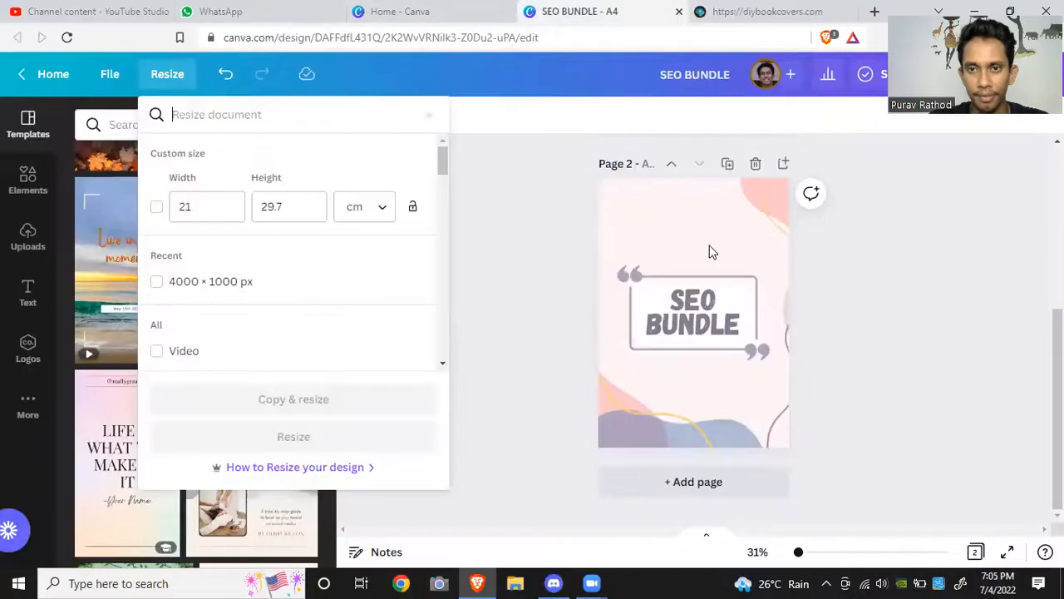
click(415, 10)
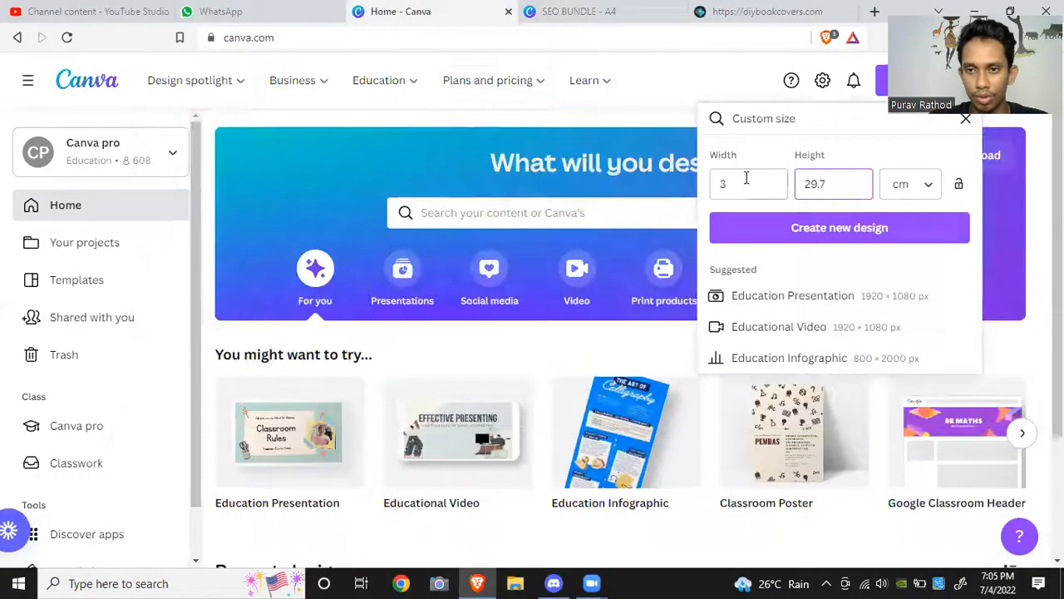
Step: Create the 3 × 29.7 cm design and paste the SEO BUNDLE heading from the A4 cover into it
click(842, 229)
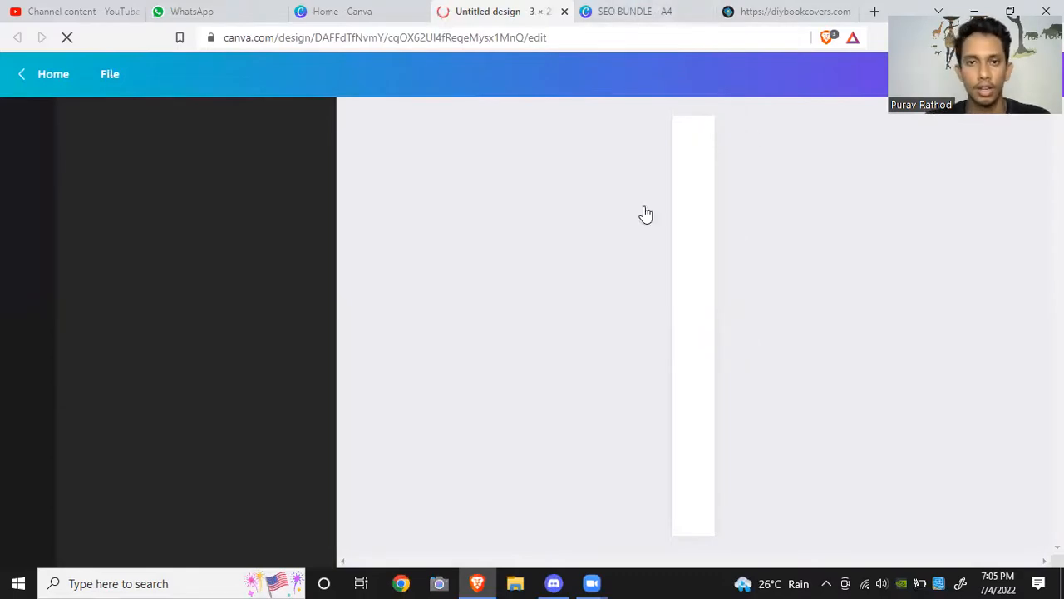
click(603, 8)
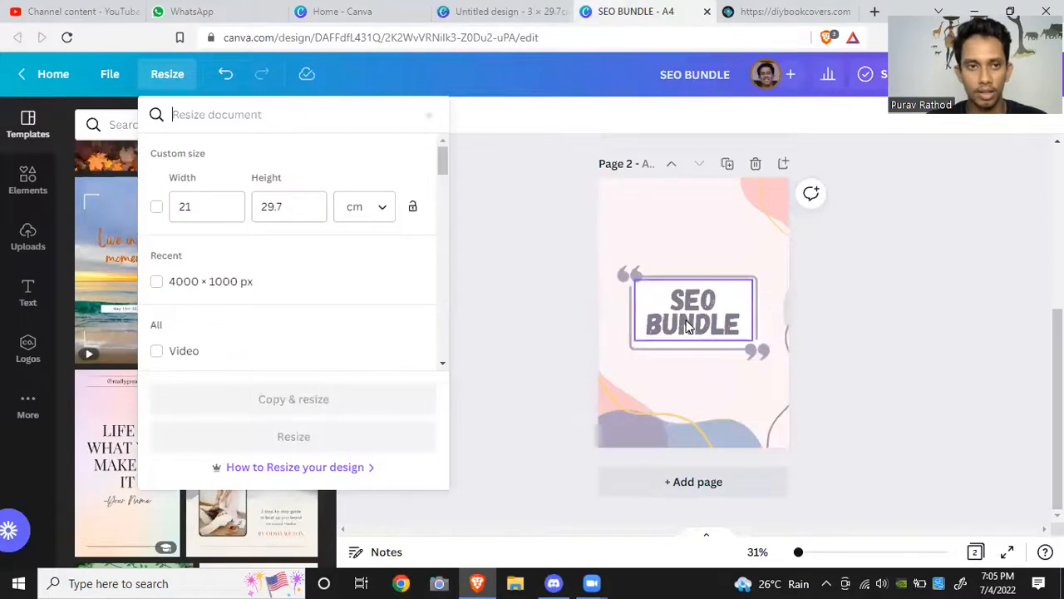
click(687, 327)
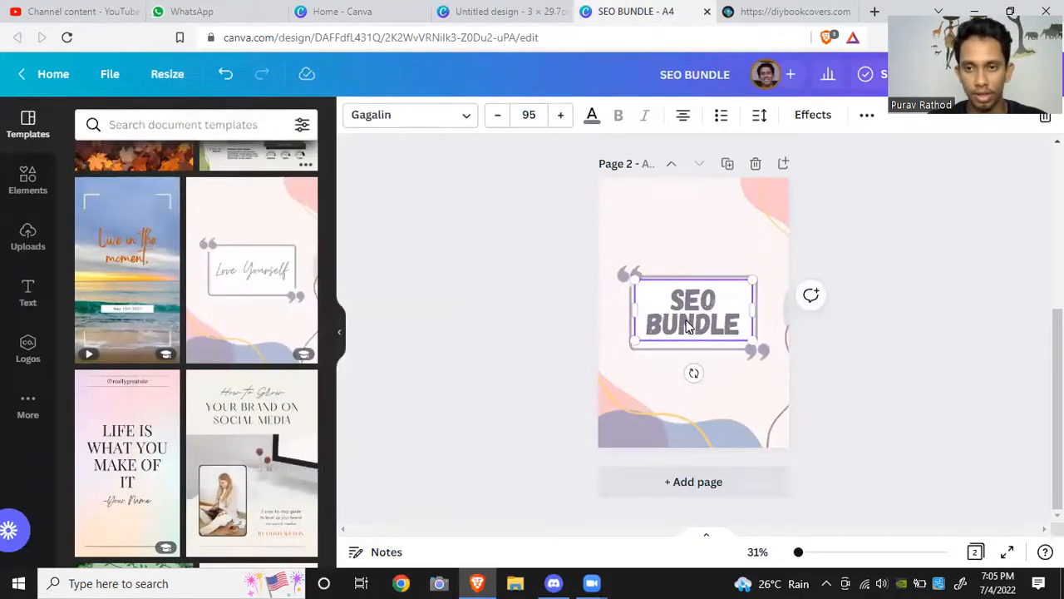
click(502, 11)
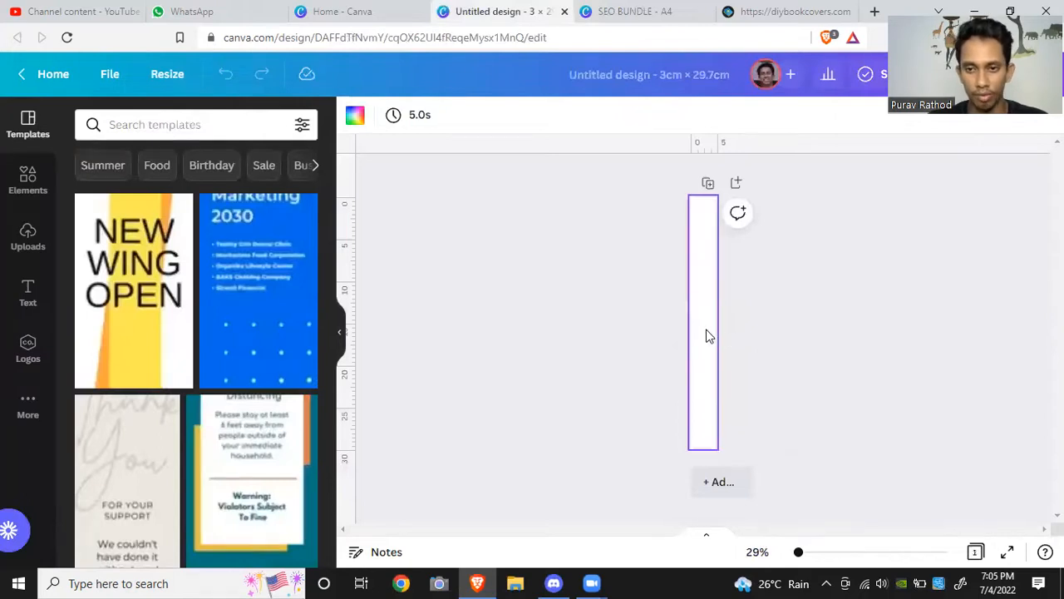
key(ctrl+v)
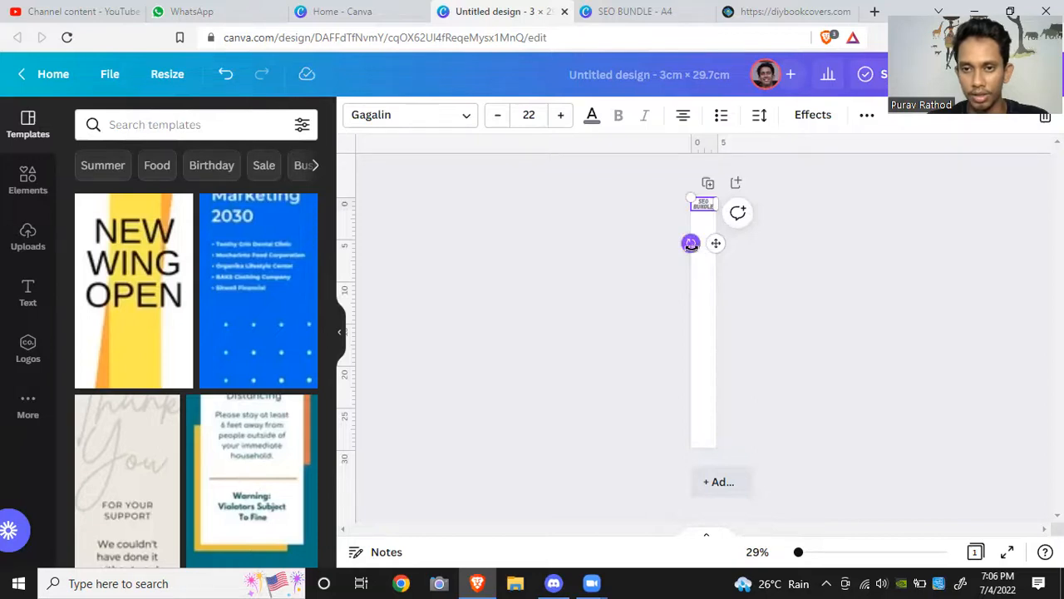
Step: Rotate the pasted heading to run vertically along the spine and increase its font size to 47
drag(690, 243, 703, 291)
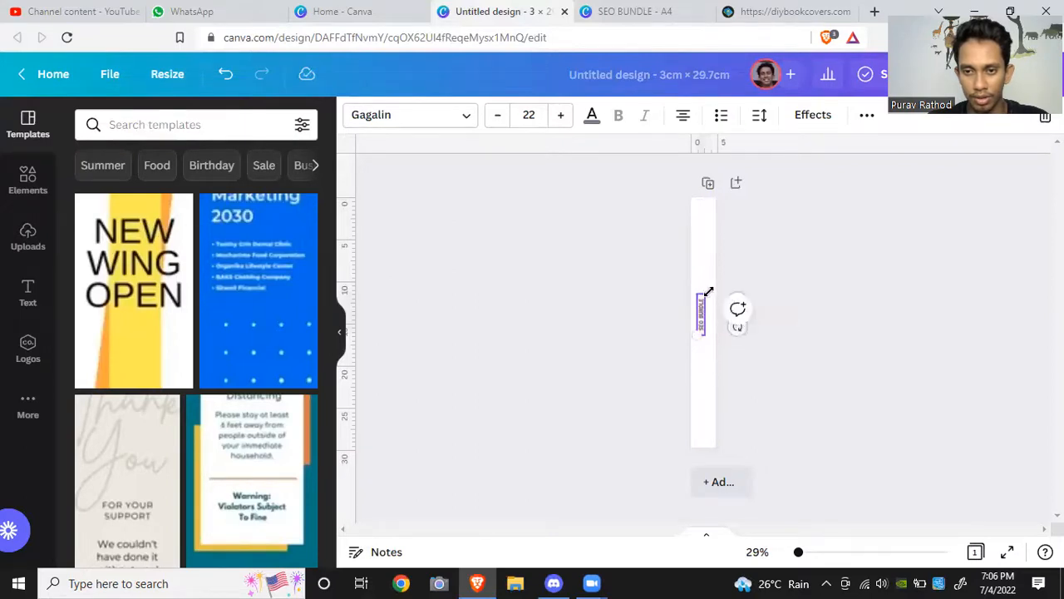
double_click(567, 123)
triple_click(561, 116)
double_click(561, 117)
double_click(561, 117)
triple_click(561, 117)
double_click(561, 117)
triple_click(561, 116)
double_click(561, 116)
triple_click(566, 119)
double_click(565, 119)
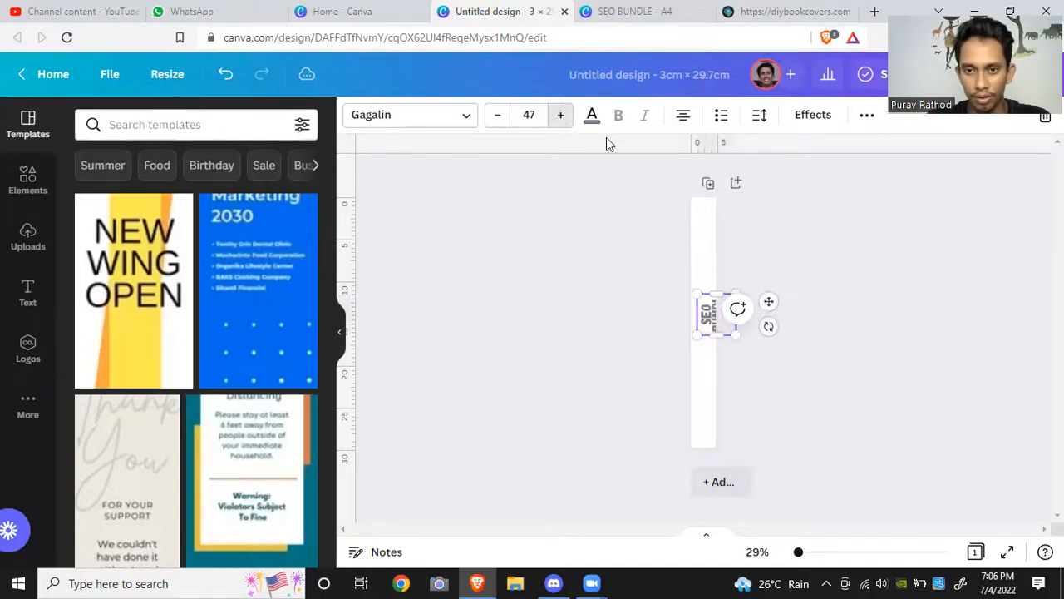
Step: Lengthen the heading's text box and increase its font size to 52
drag(714, 289, 712, 260)
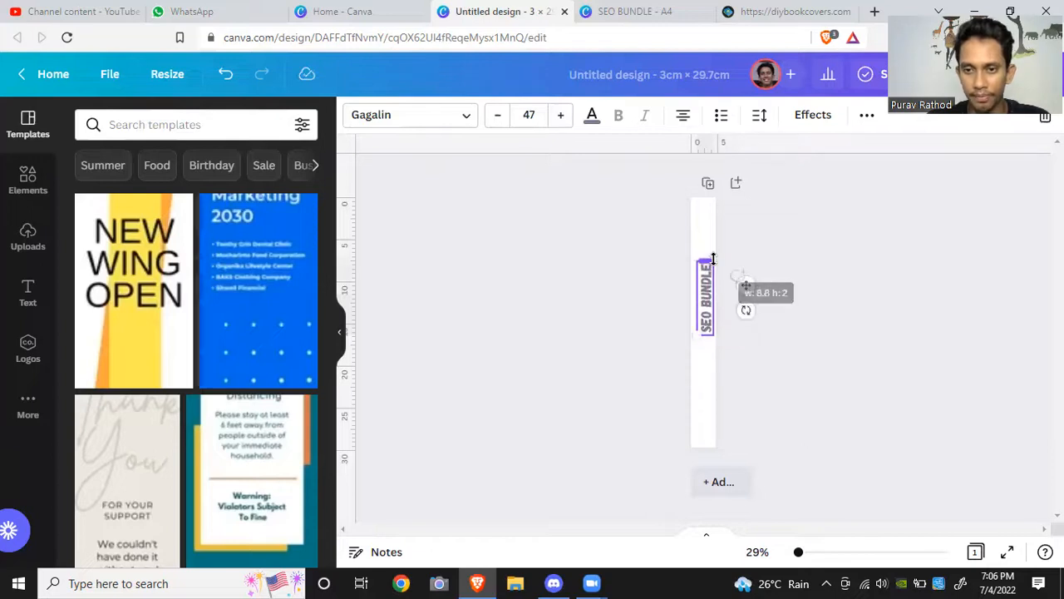
click(560, 117)
click(561, 117)
click(560, 118)
click(561, 117)
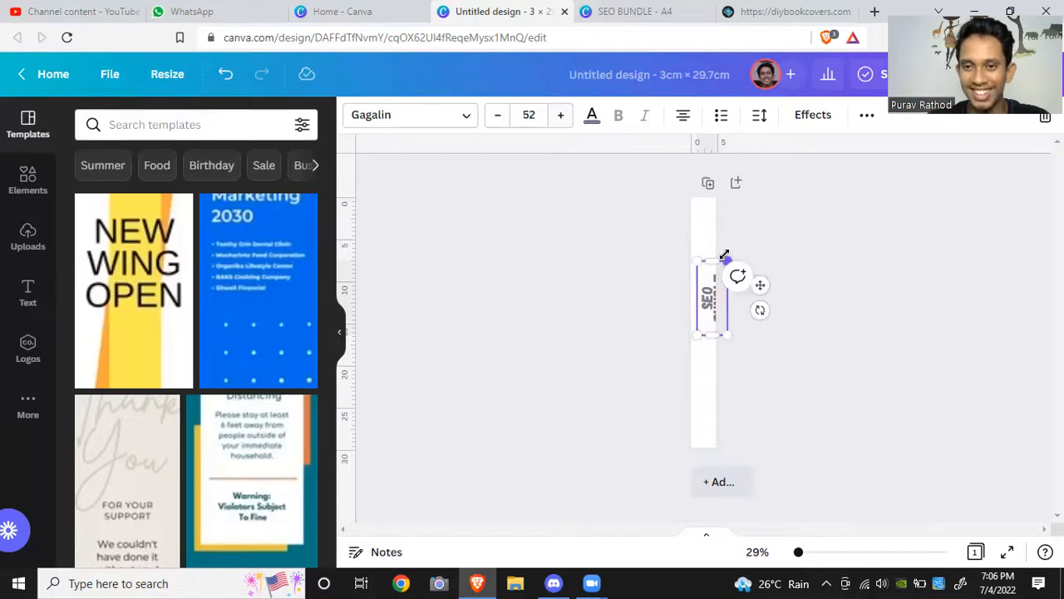
drag(714, 259, 718, 244)
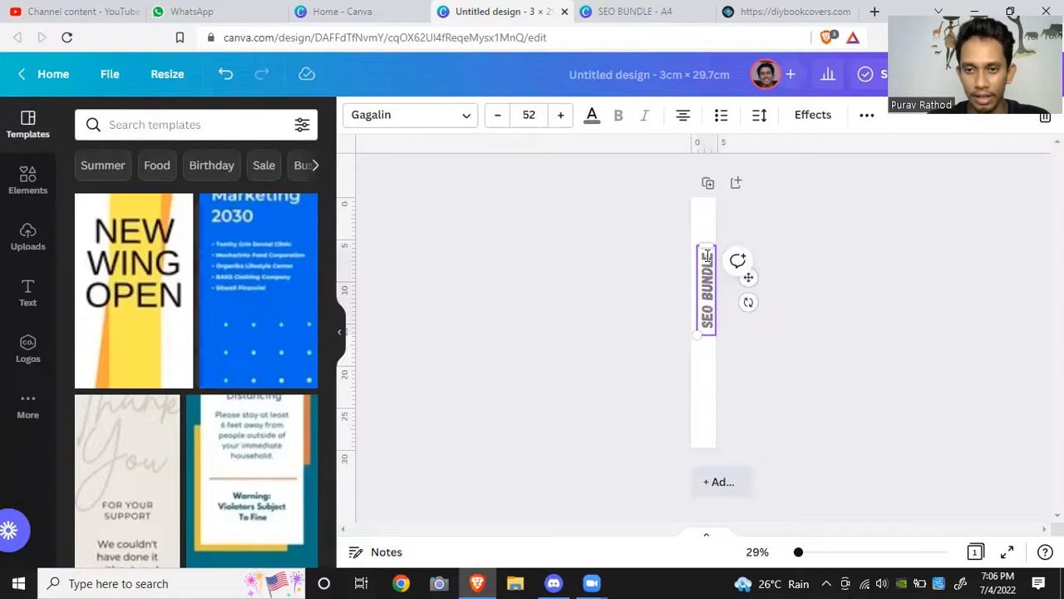
Step: Append a dash and the author's name in capitals after SEO BUNDLE, then extend the text box
text(BY PURAV)
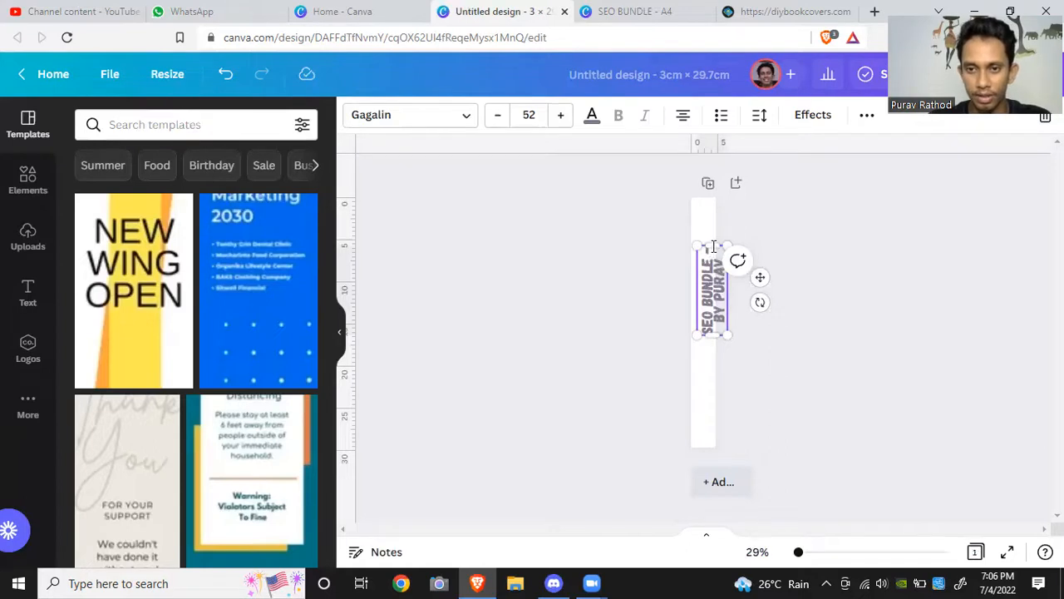
drag(712, 246, 712, 236)
click(823, 253)
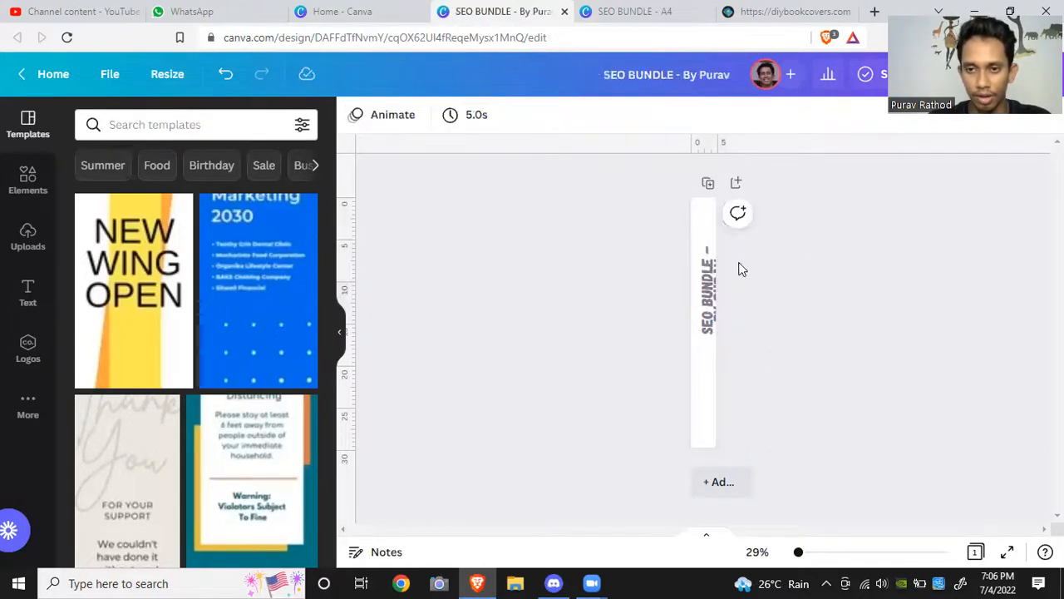
Step: Stretch the spine text box so the full heading fits along the spine's length
click(710, 266)
drag(712, 243, 708, 188)
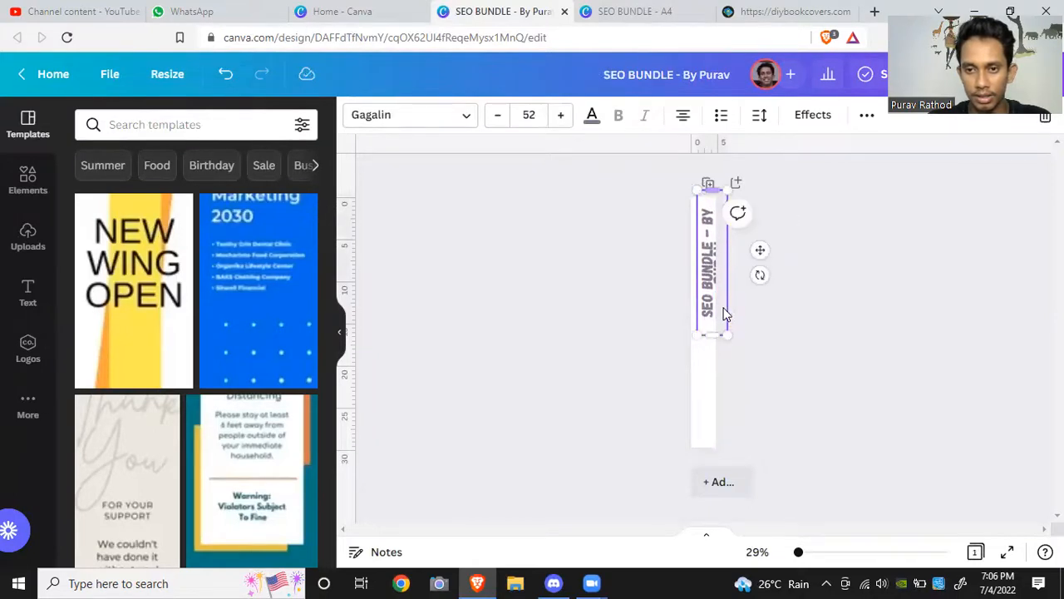
drag(712, 335, 705, 363)
click(807, 385)
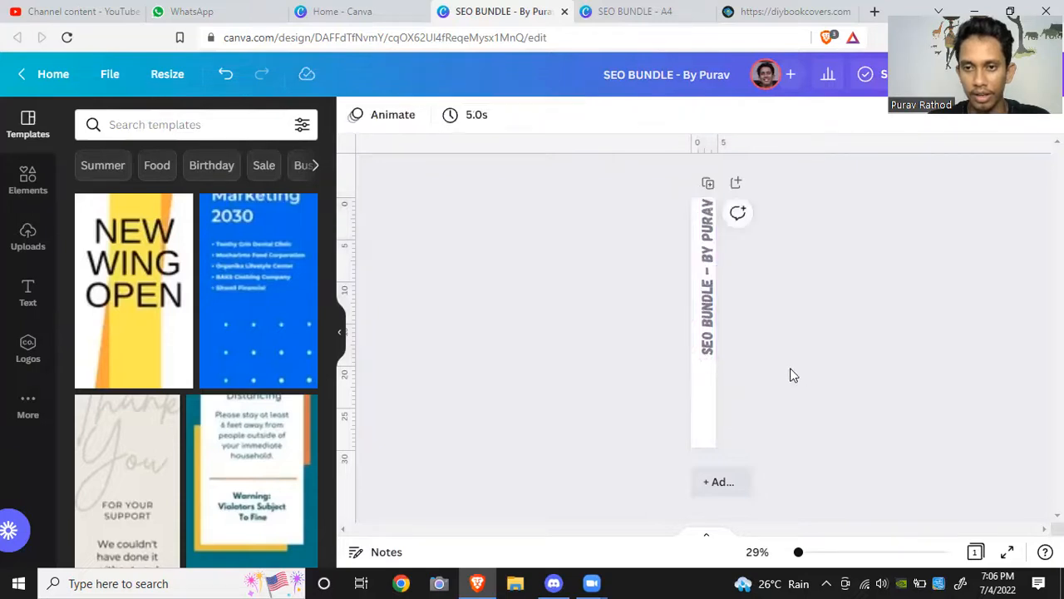
Step: Move the spine heading lower so it sits centred along the spine
click(712, 304)
drag(713, 304, 709, 339)
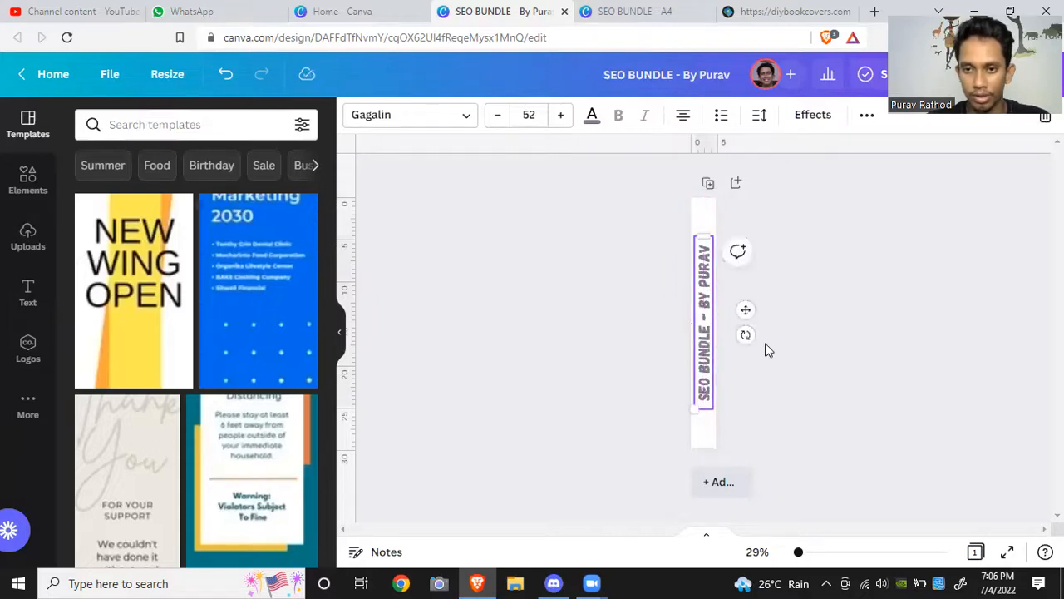
click(815, 375)
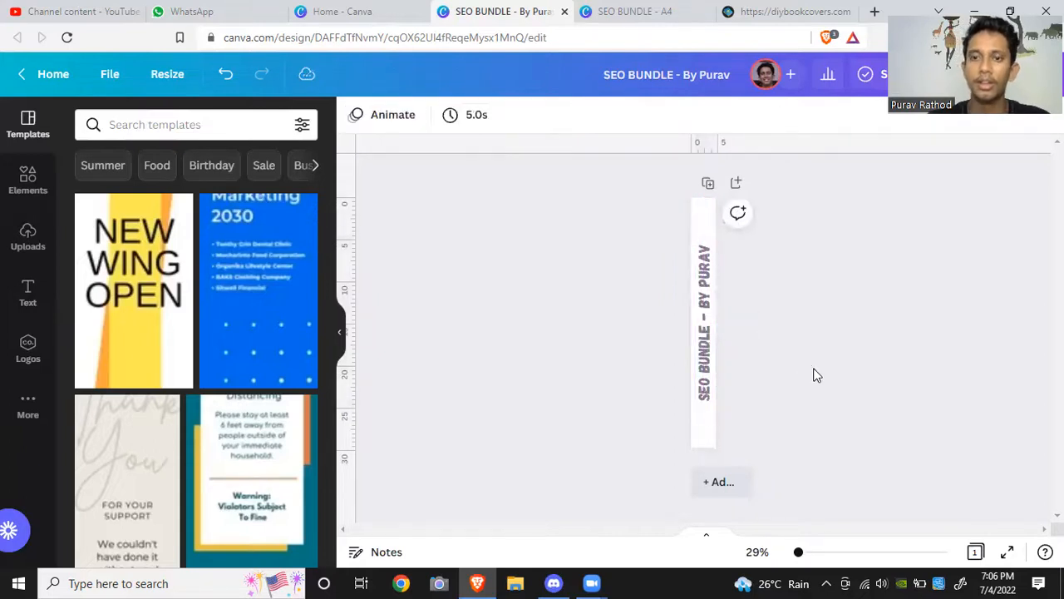
Step: Rename the spine design to Vertical
click(683, 77)
key(BackSpace)
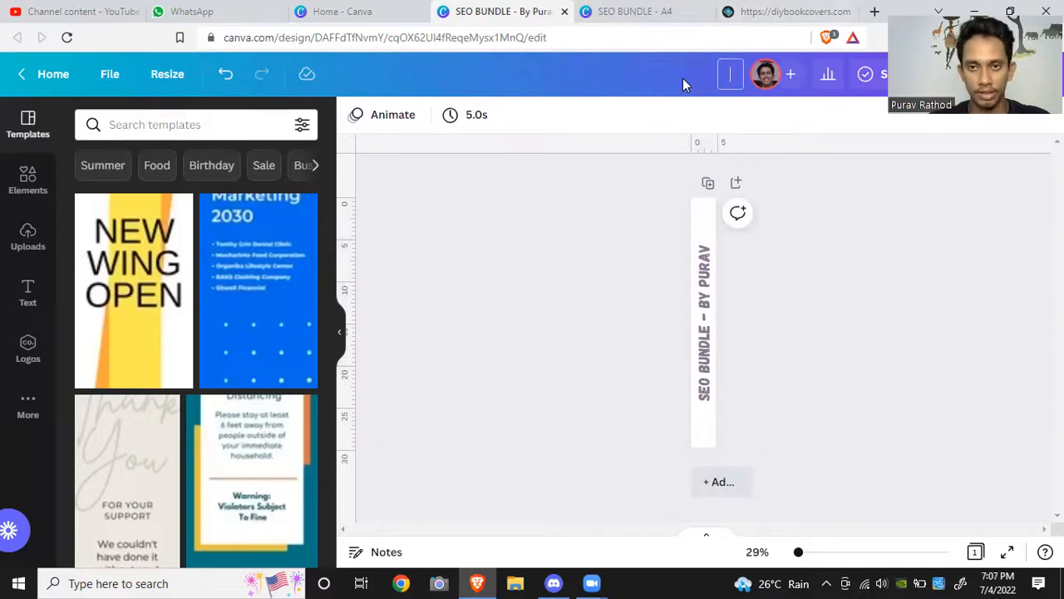
text(Ver)
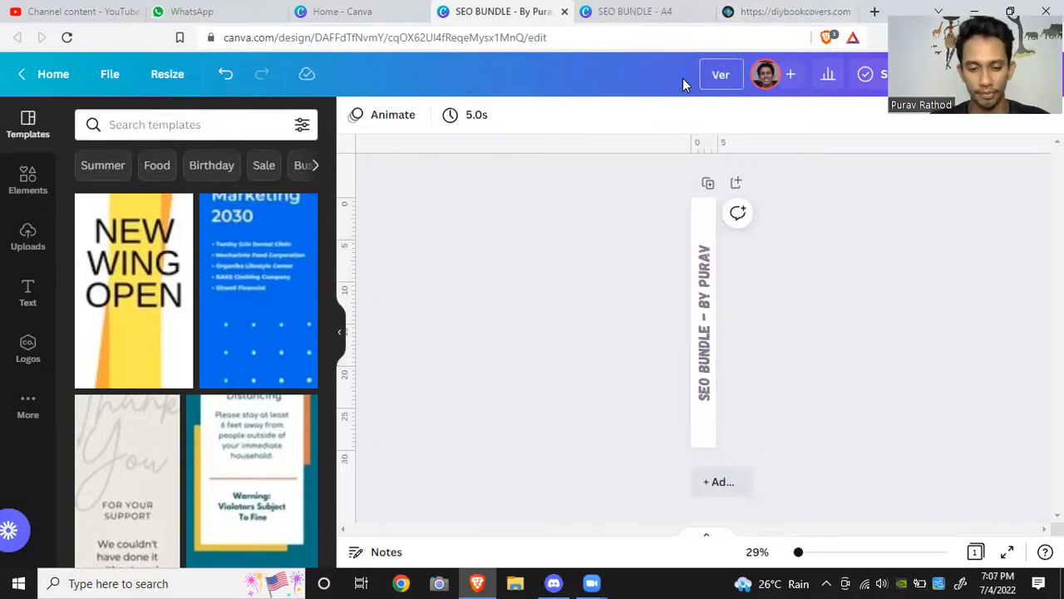
text(tical)
click(811, 207)
Step: Switch to the A4 SEO BUNDLE design and rename it to Front
click(665, 15)
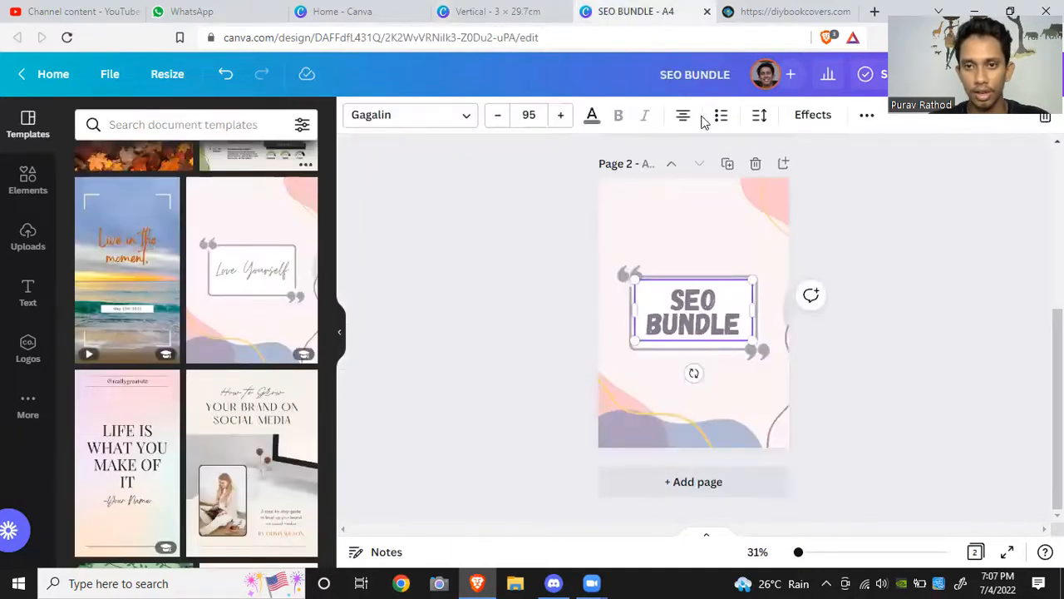
click(723, 79)
key(BackSpace)
text(Fea)
key(BackSpace)
key(BackSpace)
text(ront)
click(950, 286)
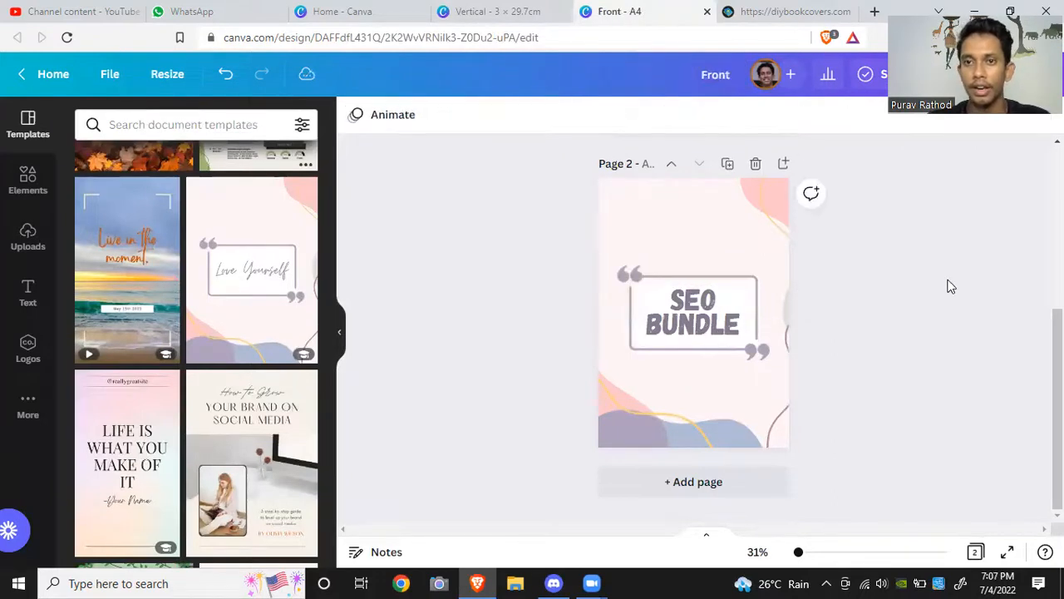
Step: Open the 3D Mockups book mockup maker on the DIY Book Covers site
click(786, 11)
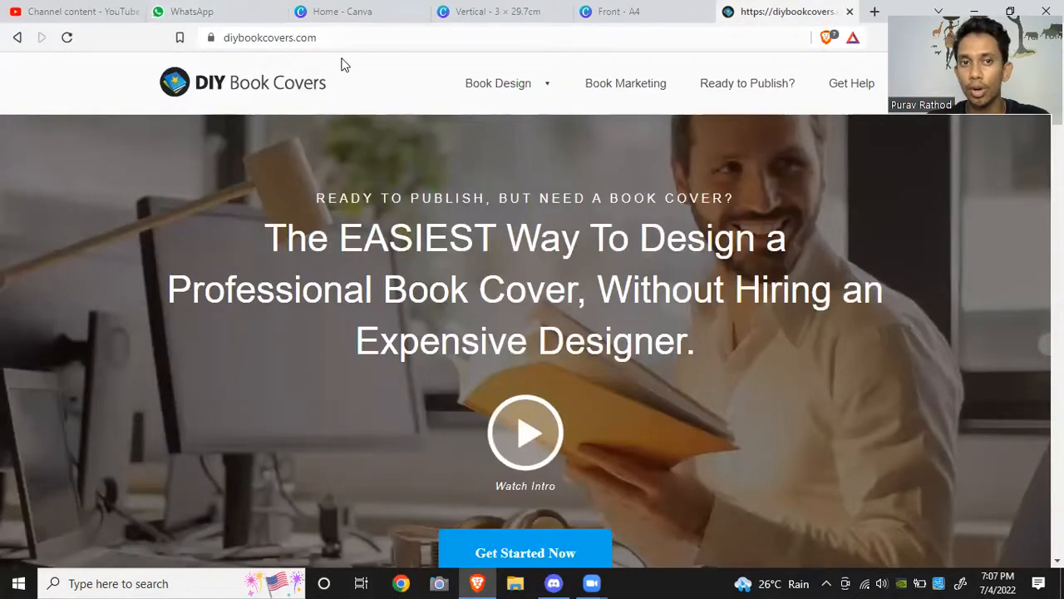
mouse_move(523, 90)
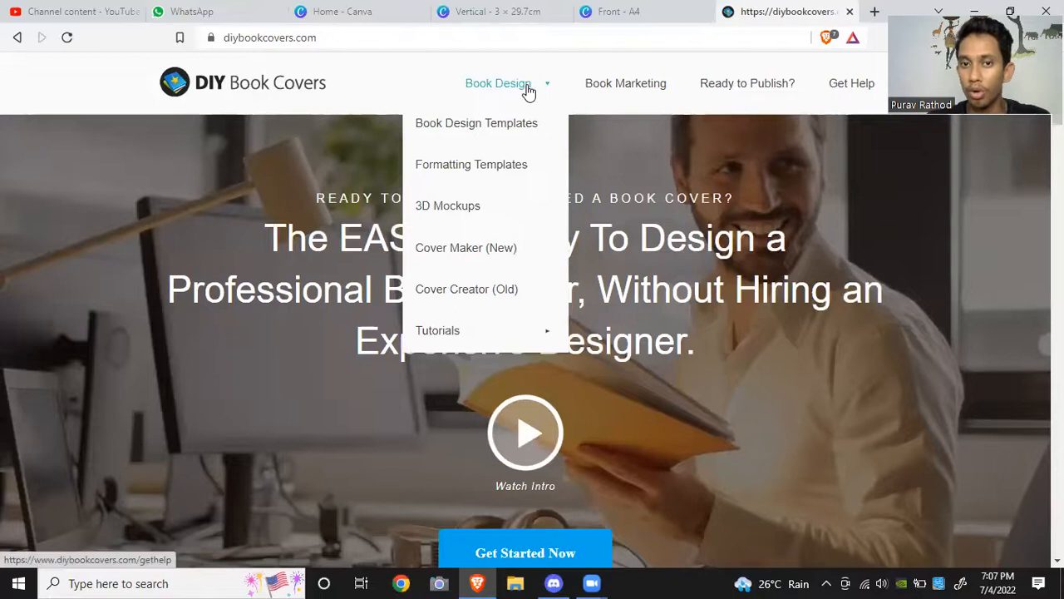
click(449, 206)
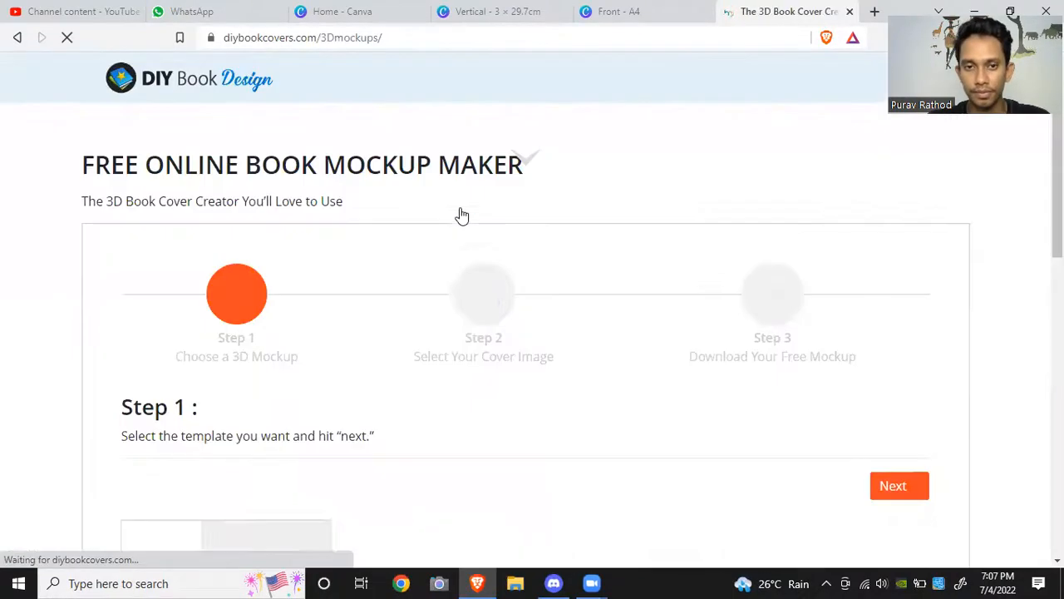
Step: Choose a single paperback book mockup template and proceed to the cover image upload step
scroll(358, 404, down, 2)
scroll(358, 404, down, 2)
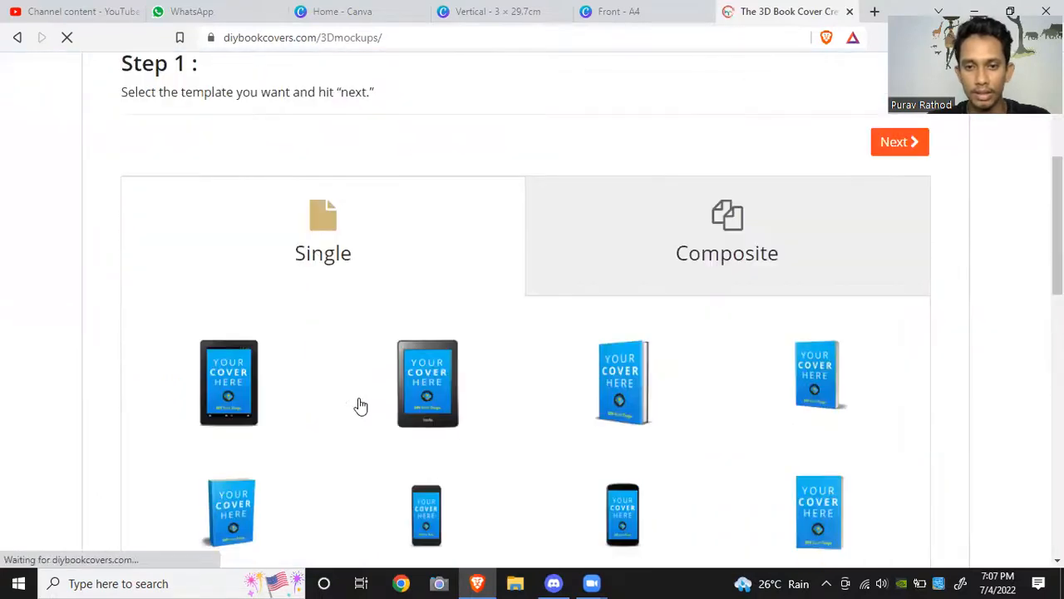
scroll(360, 405, down, 1)
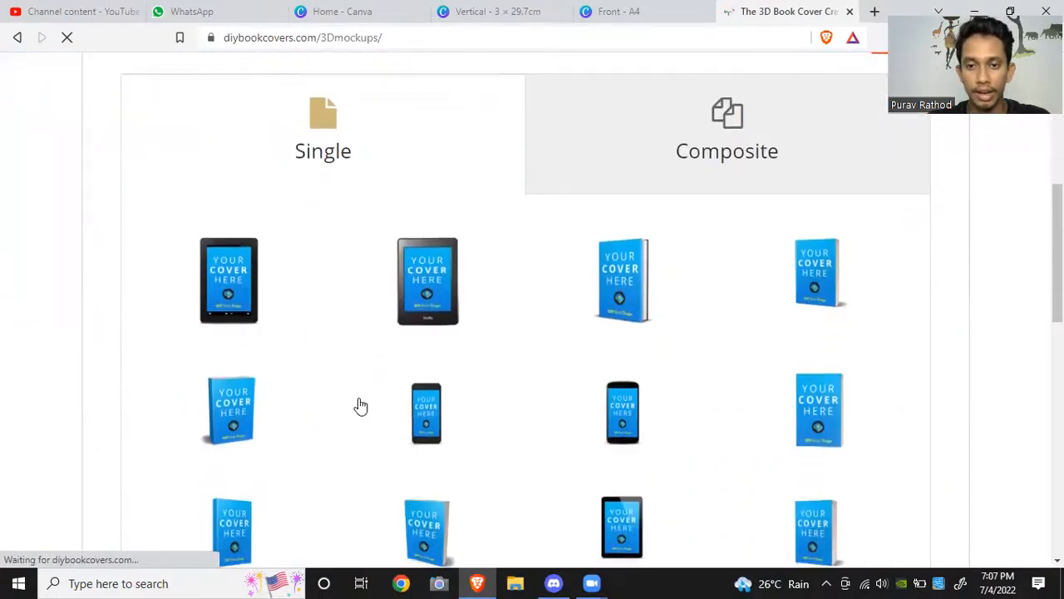
scroll(360, 405, down, 2)
scroll(360, 405, down, 1)
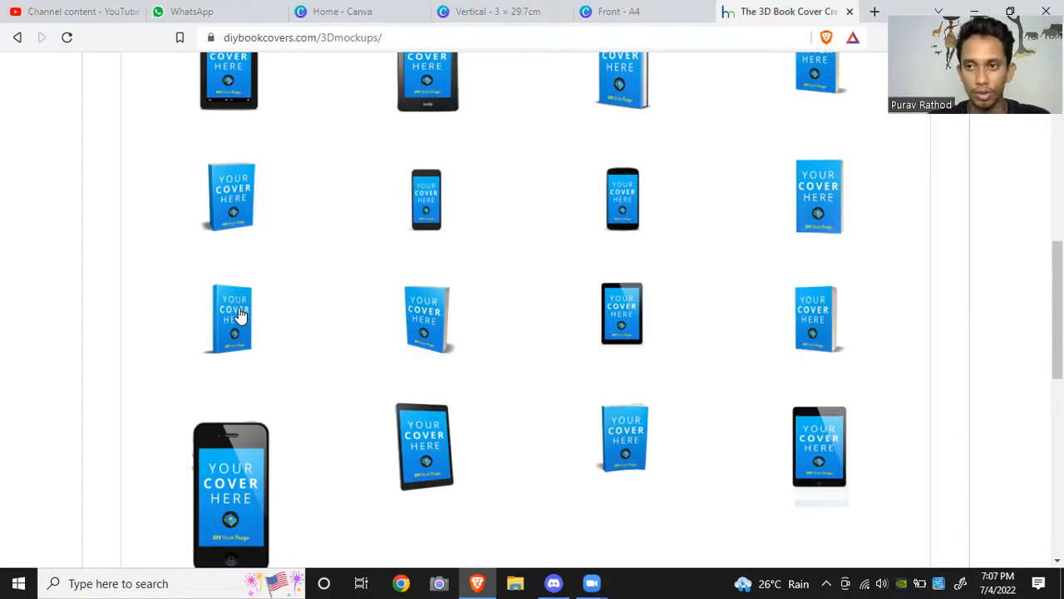
click(239, 314)
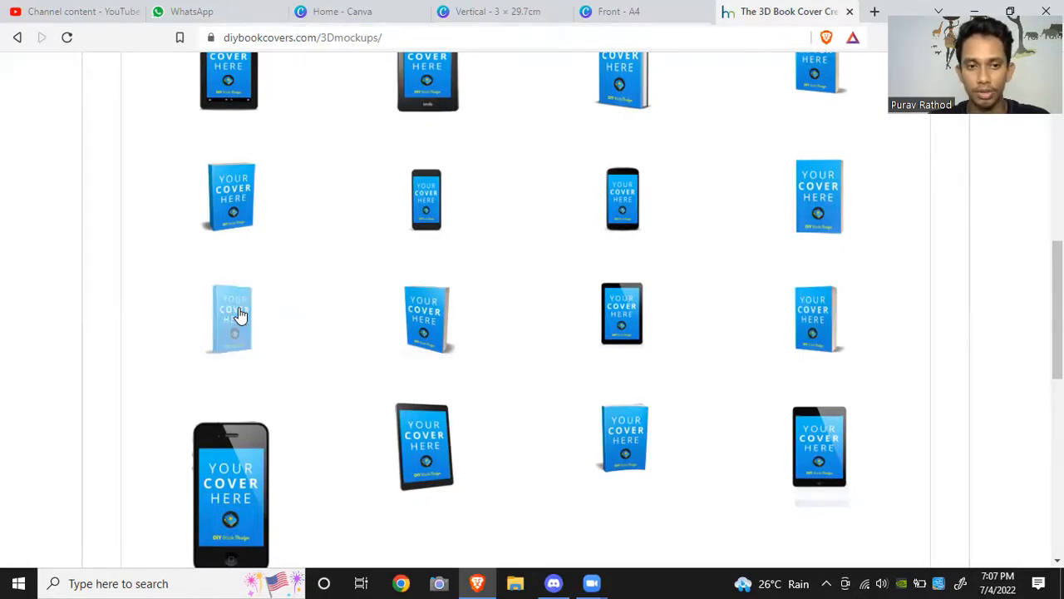
scroll(480, 361, down, 3)
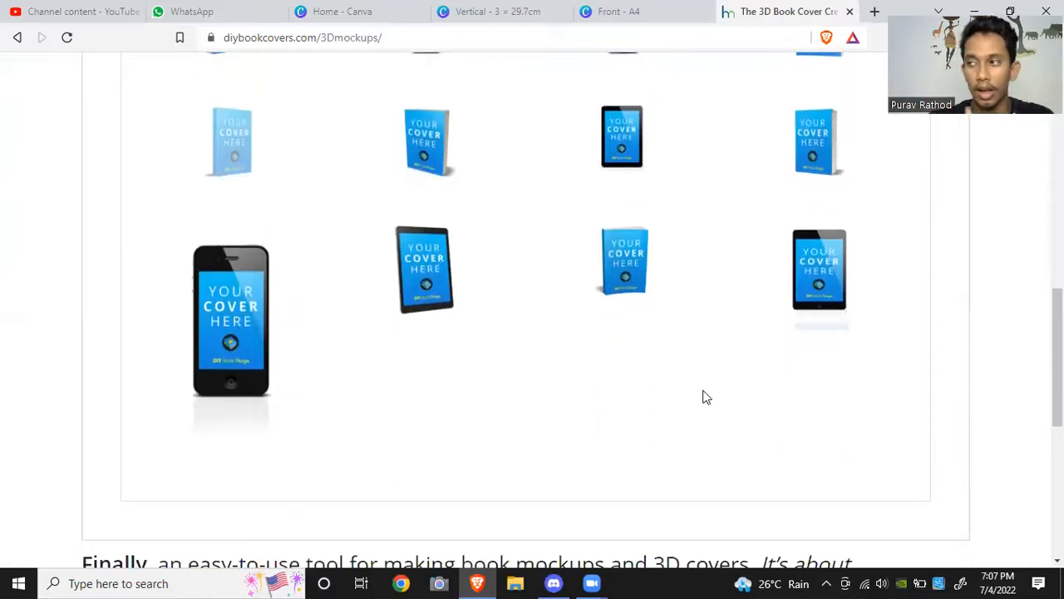
scroll(729, 373, up, 10)
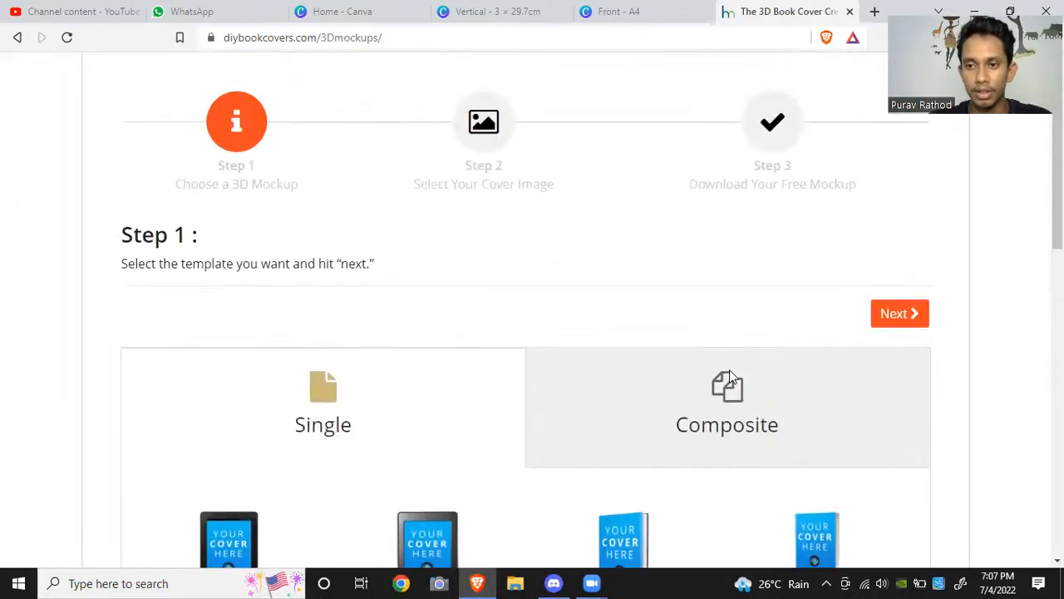
click(898, 313)
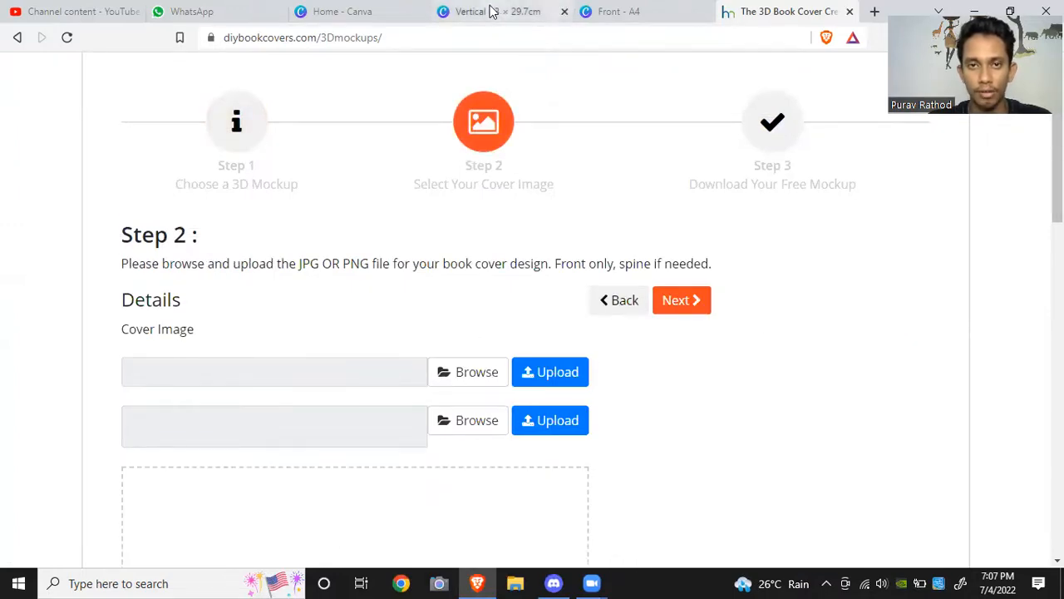
Step: Download the Vertical spine design as a PNG file
click(557, 10)
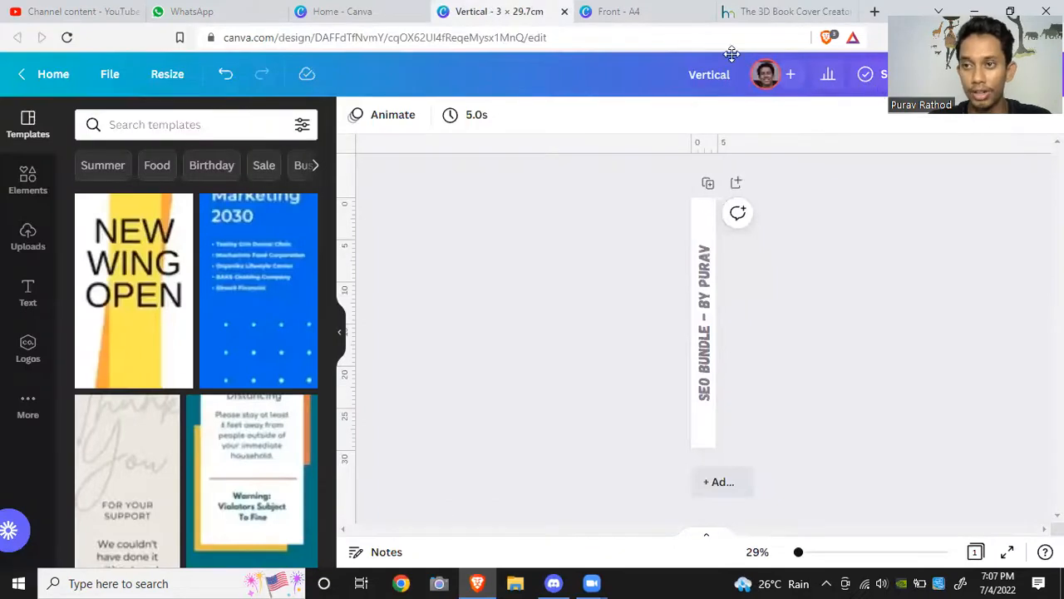
click(1036, 82)
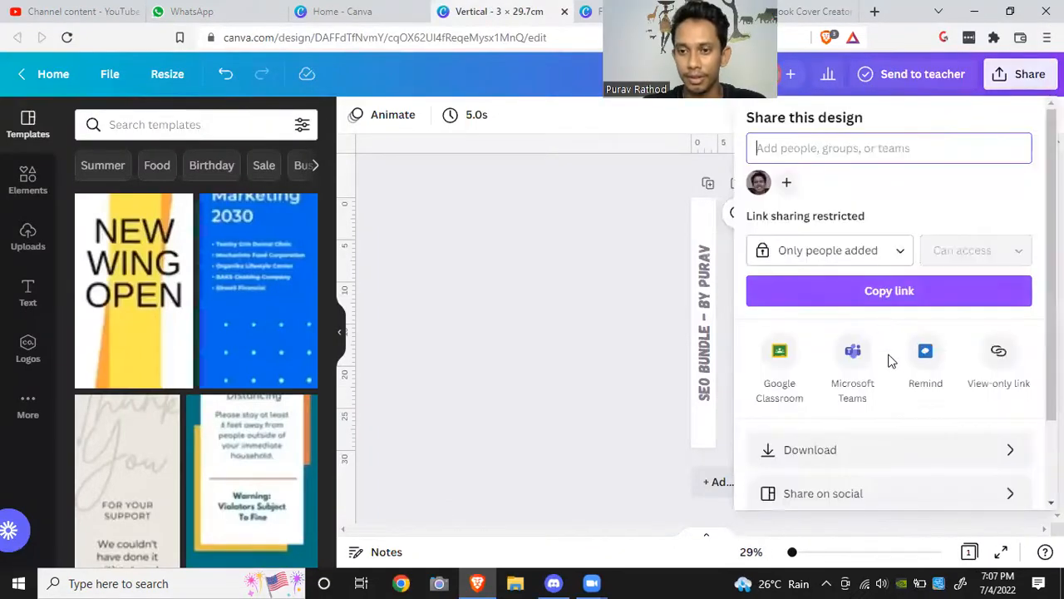
click(854, 450)
click(883, 399)
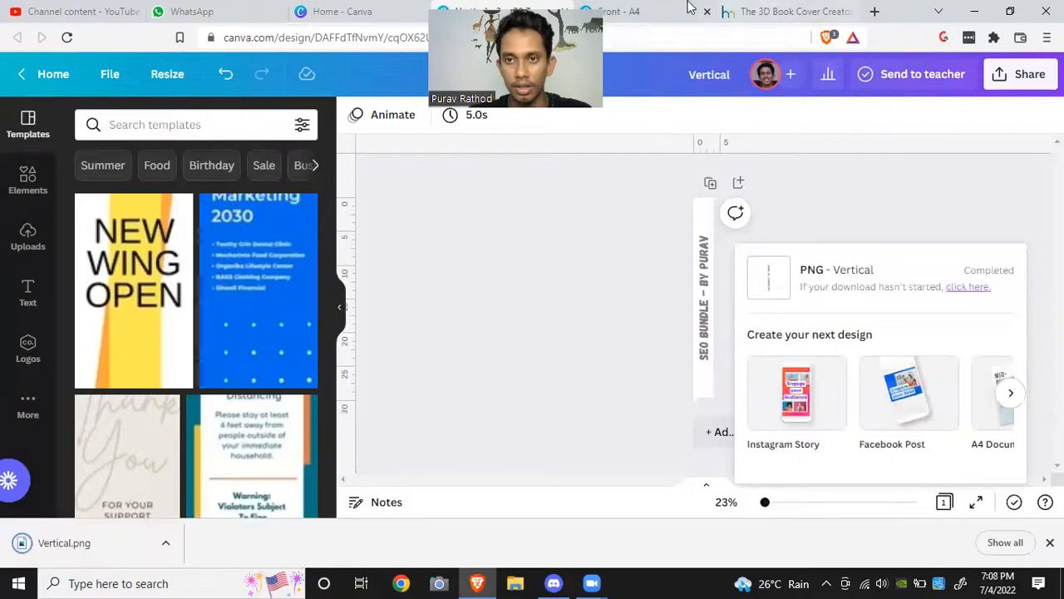
Step: Switch to the Front design and delete its first page, the EXPLORE THE WORLD page
click(648, 11)
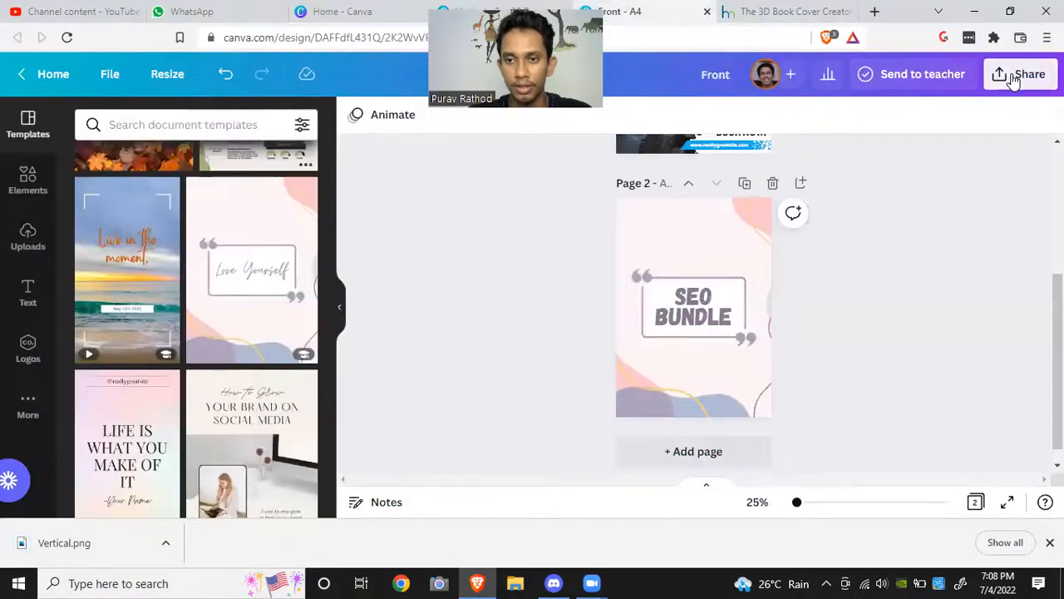
click(1012, 78)
scroll(580, 237, up, 3)
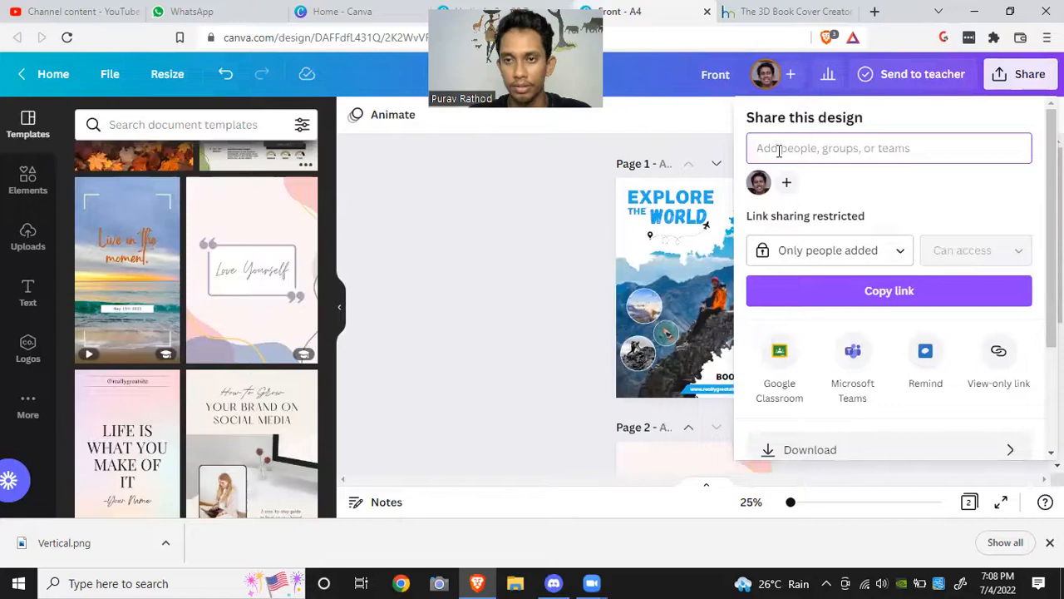
click(516, 178)
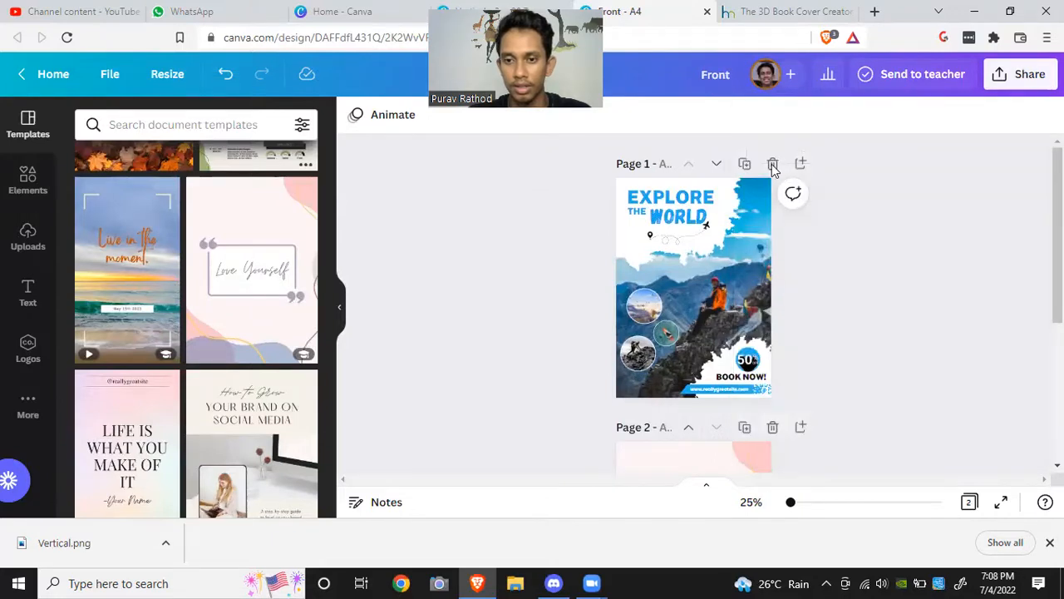
click(773, 164)
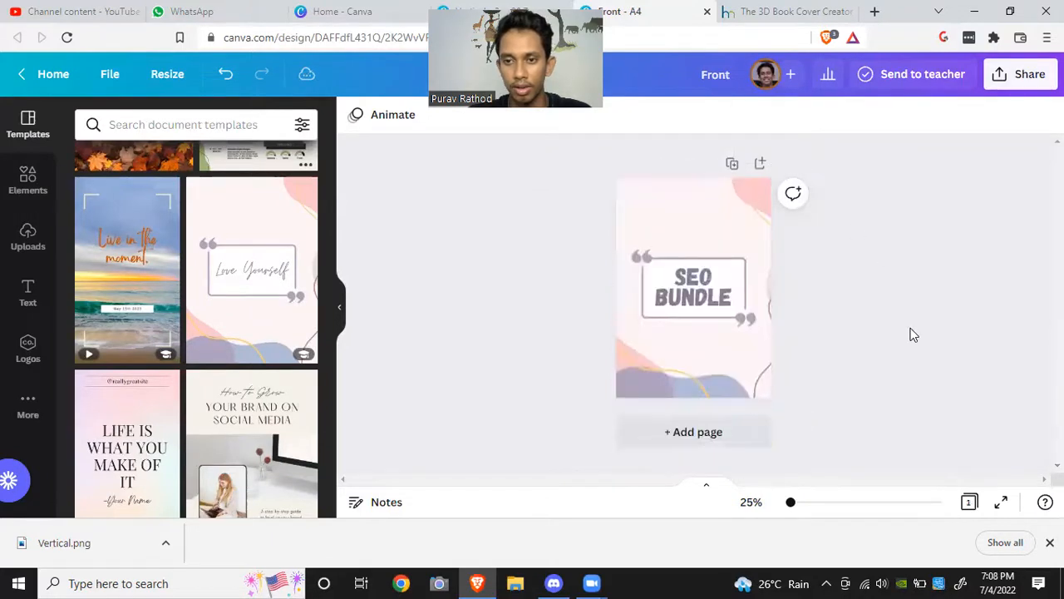
Step: Download the Front design as a PNG file
click(1009, 74)
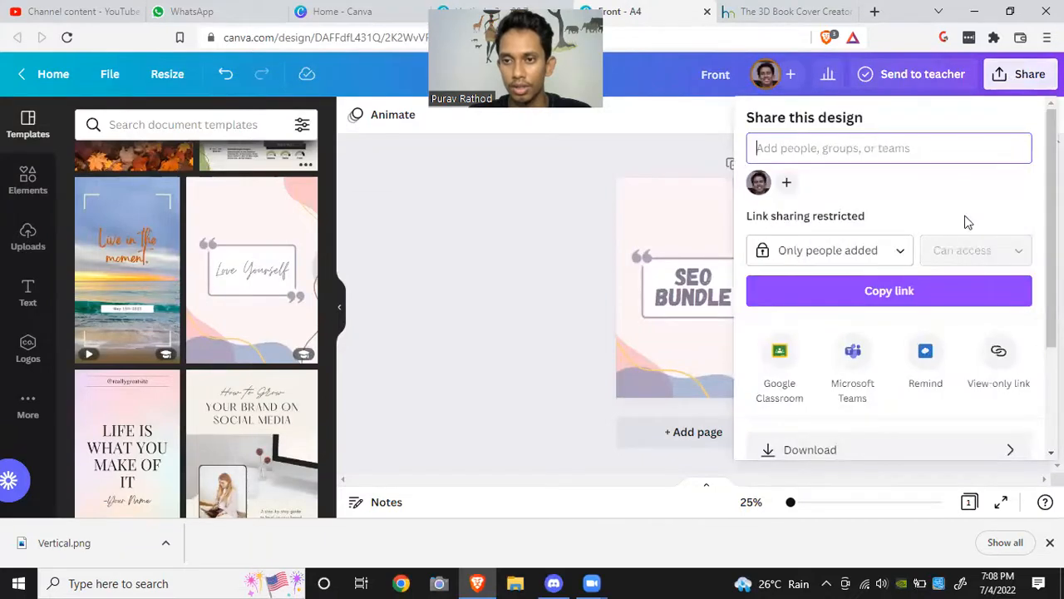
click(850, 448)
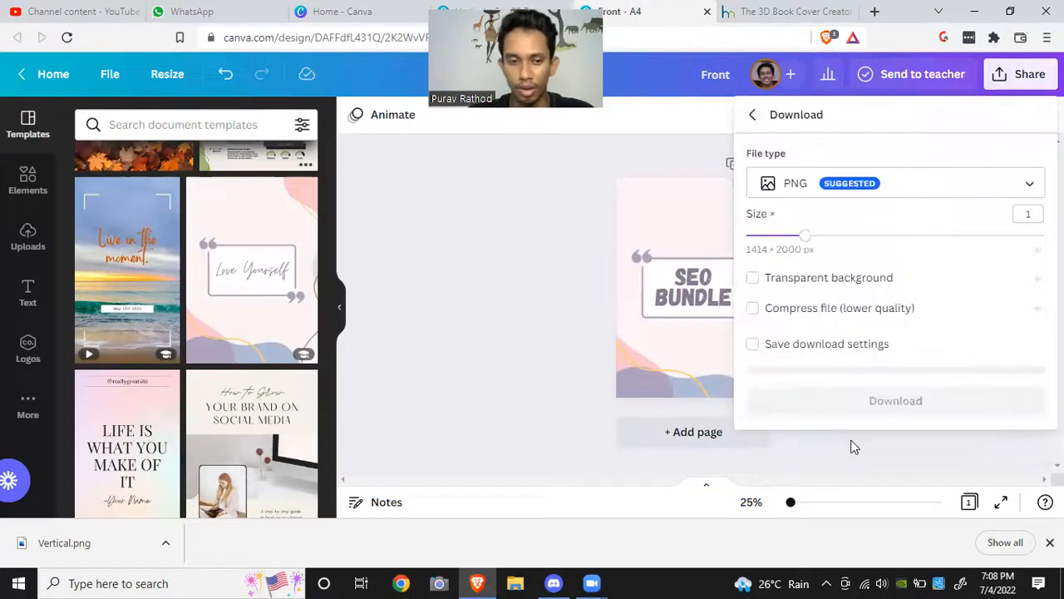
click(868, 392)
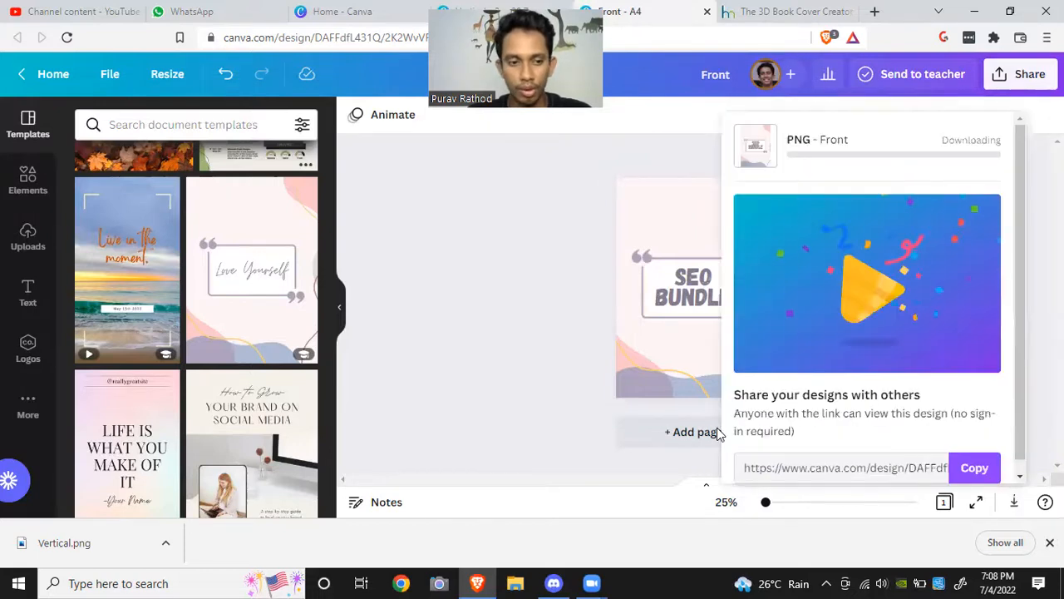
Step: On the 3D Book Cover Creator tab, select Front.png from Downloads as the cover image
click(755, 10)
click(457, 378)
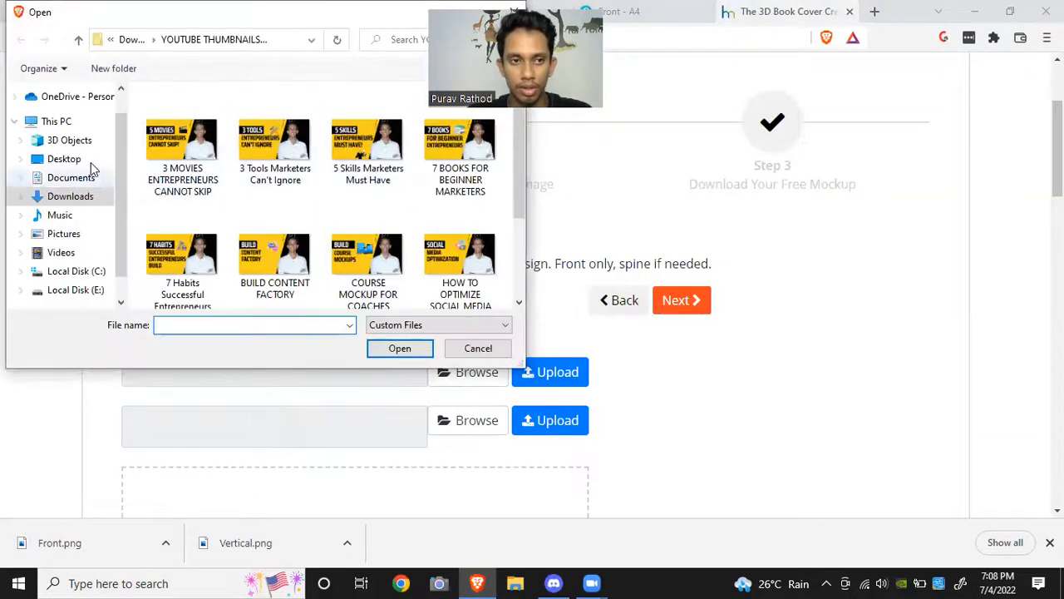
click(73, 196)
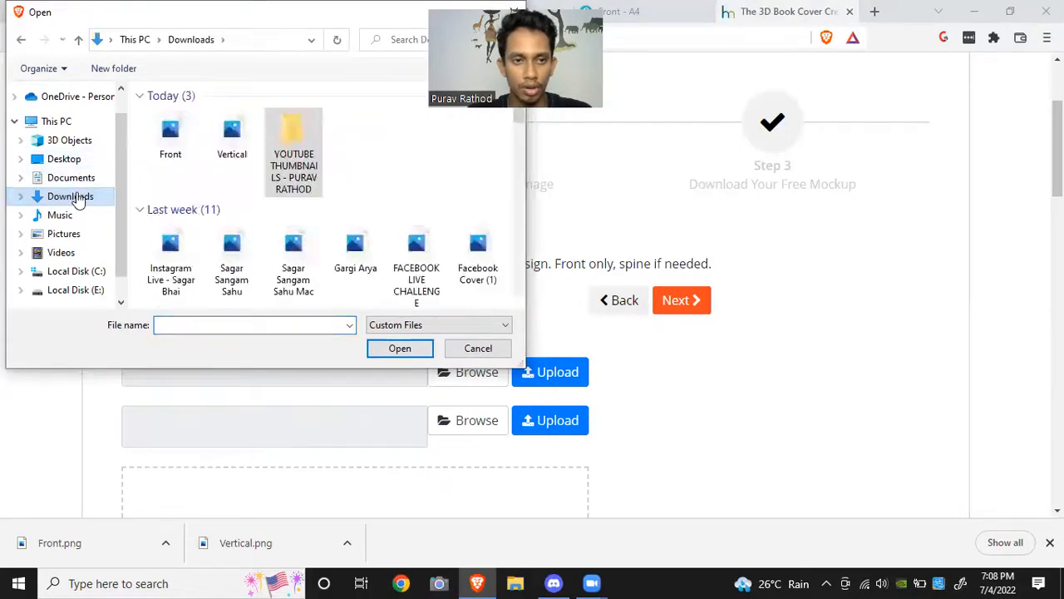
click(171, 137)
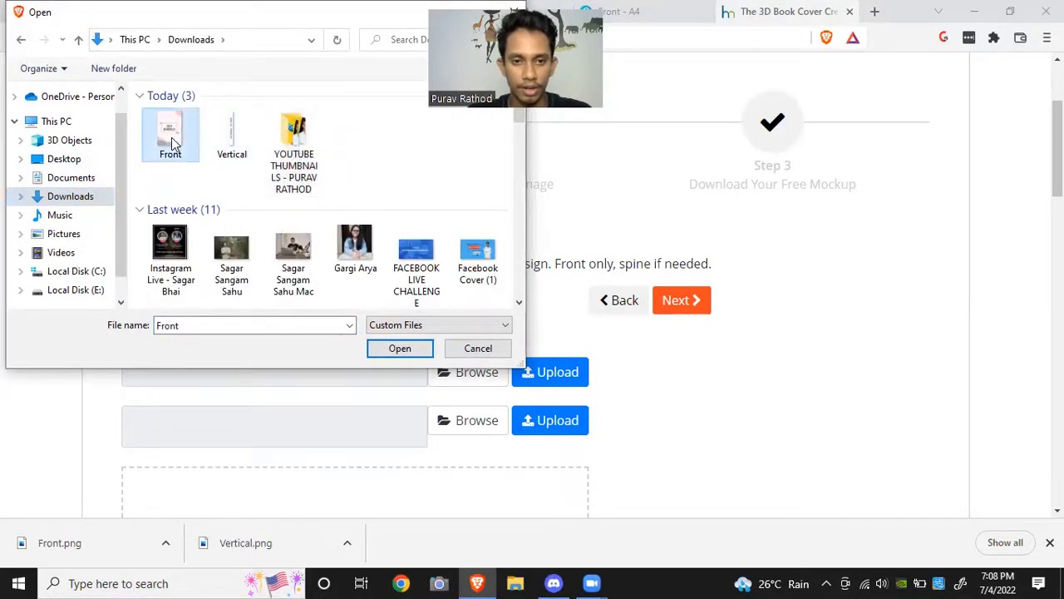
click(400, 349)
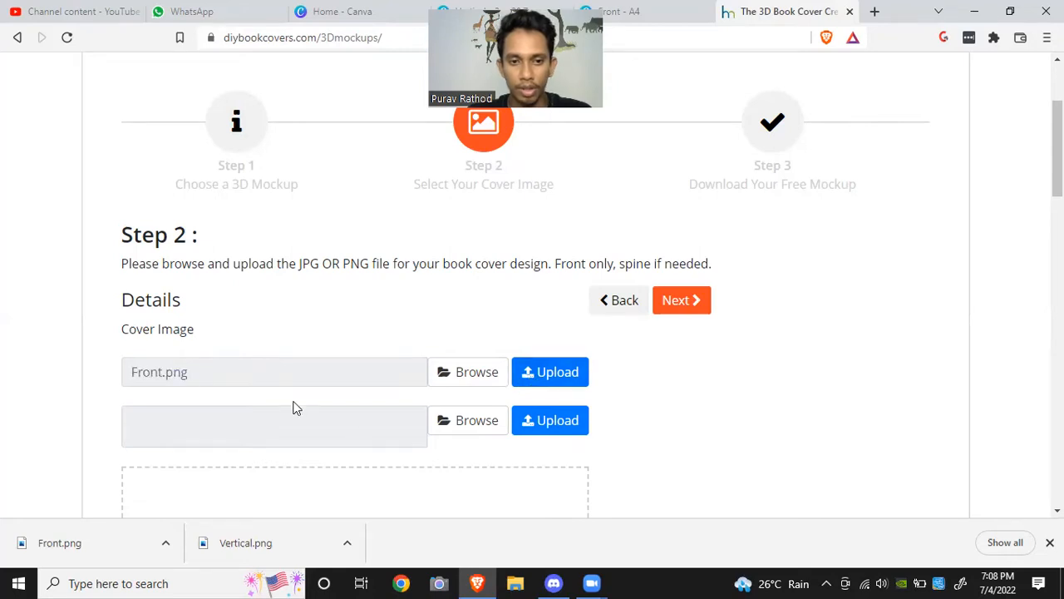
Step: Select Vertical.png from Downloads as the spine image and upload it
scroll(406, 404, down, 10)
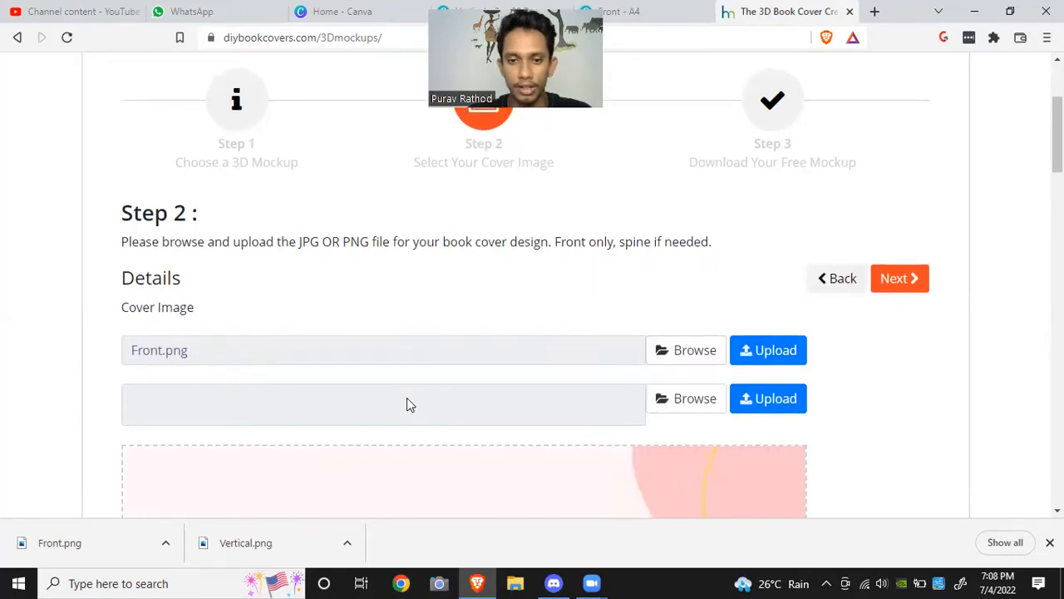
scroll(406, 404, up, 9)
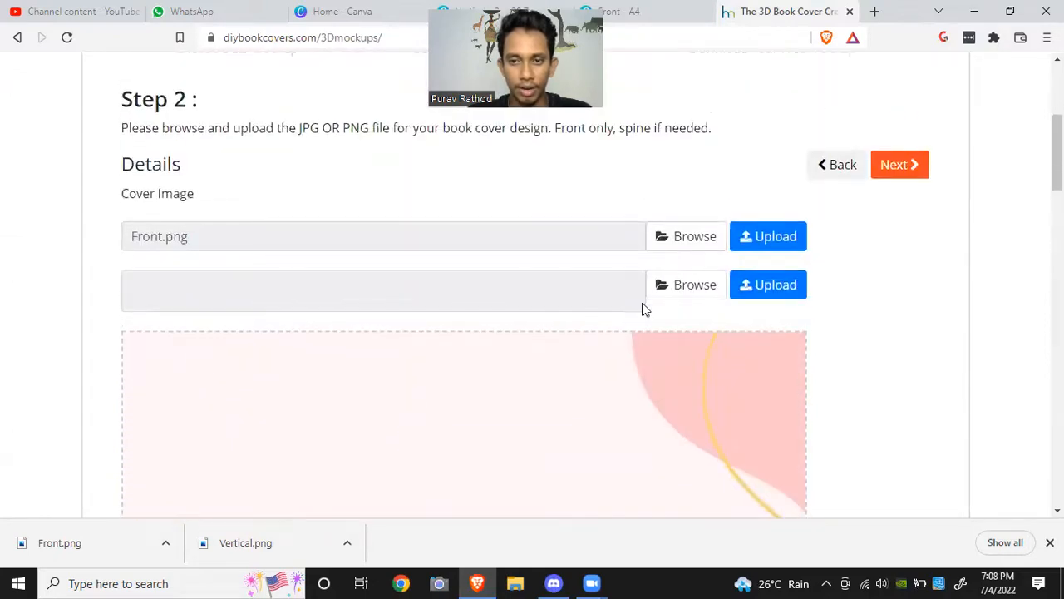
click(676, 283)
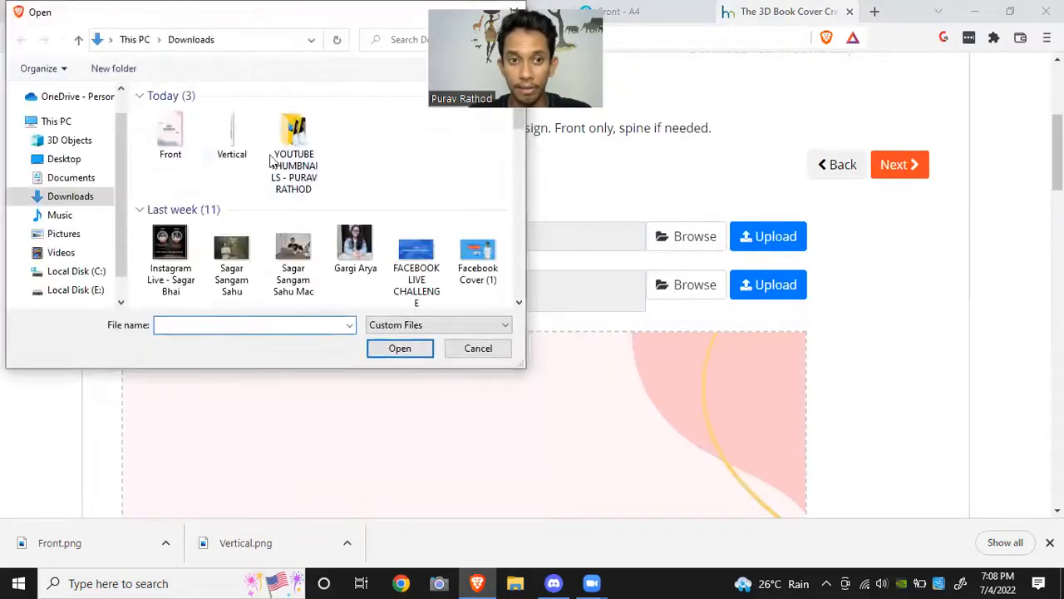
click(235, 142)
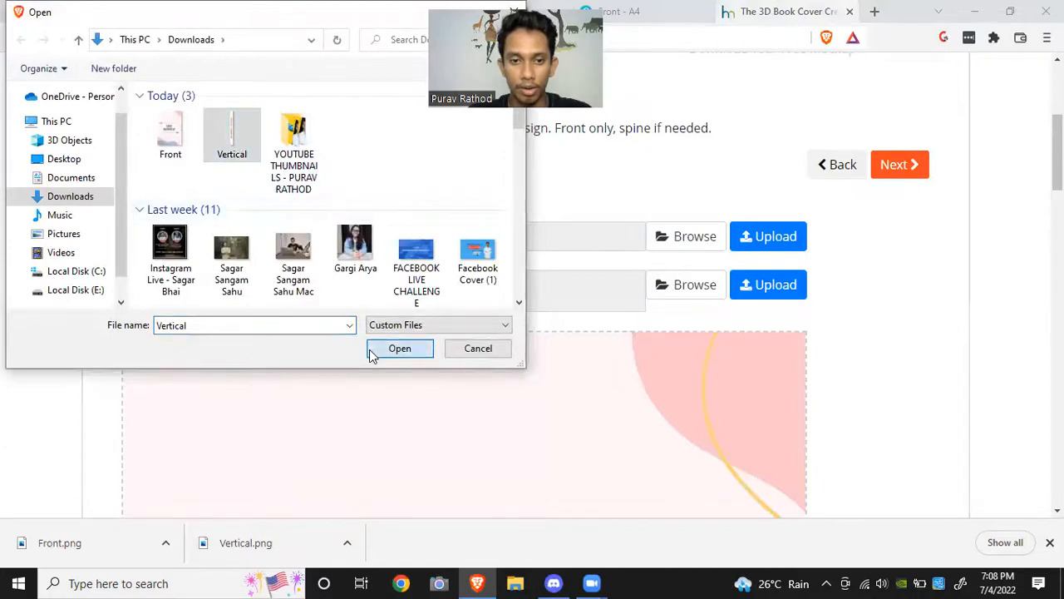
click(372, 352)
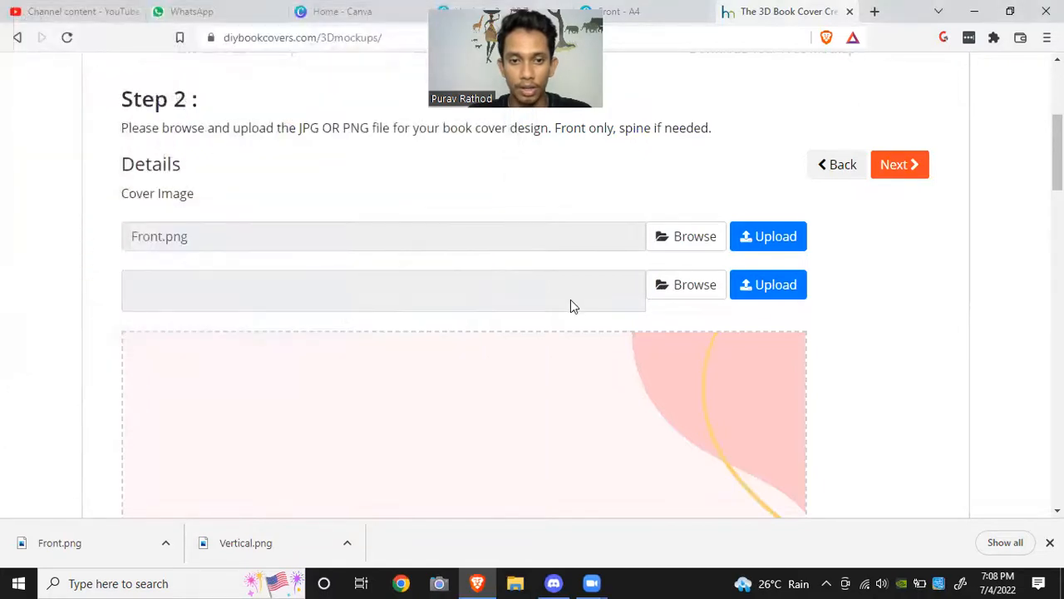
click(757, 297)
Step: Scroll through the uploaded cover image preview
scroll(390, 251, down, 10)
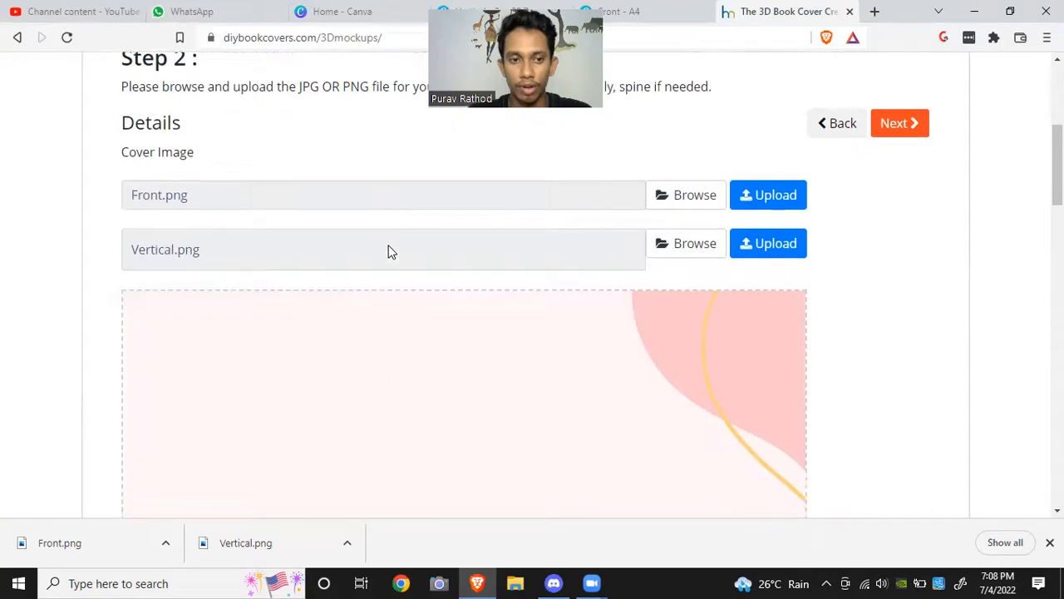
scroll(390, 251, down, 2)
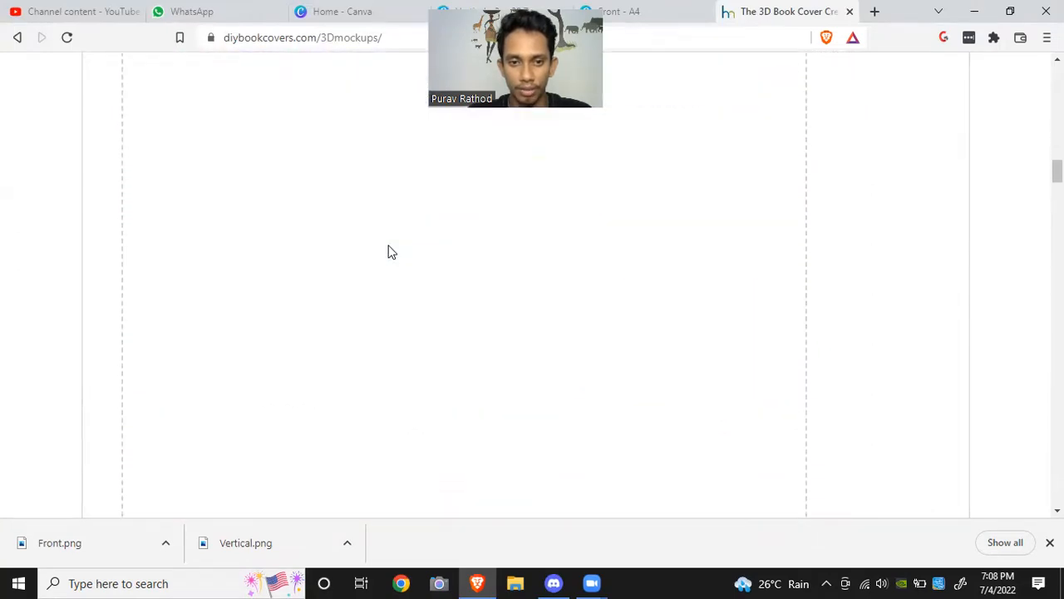
scroll(391, 251, down, 10)
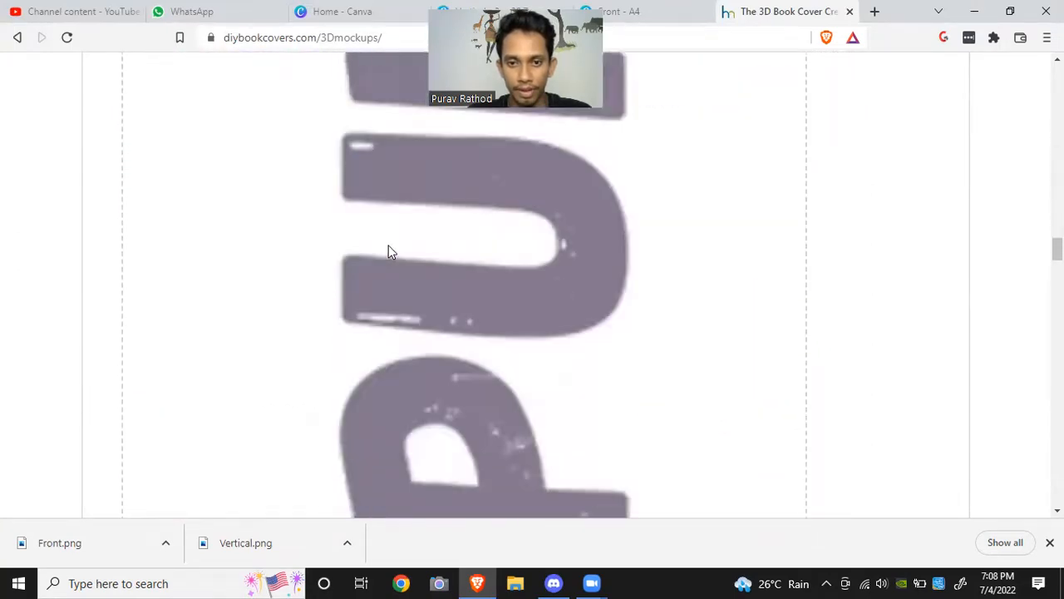
scroll(389, 246, down, 15)
scroll(388, 246, up, 20)
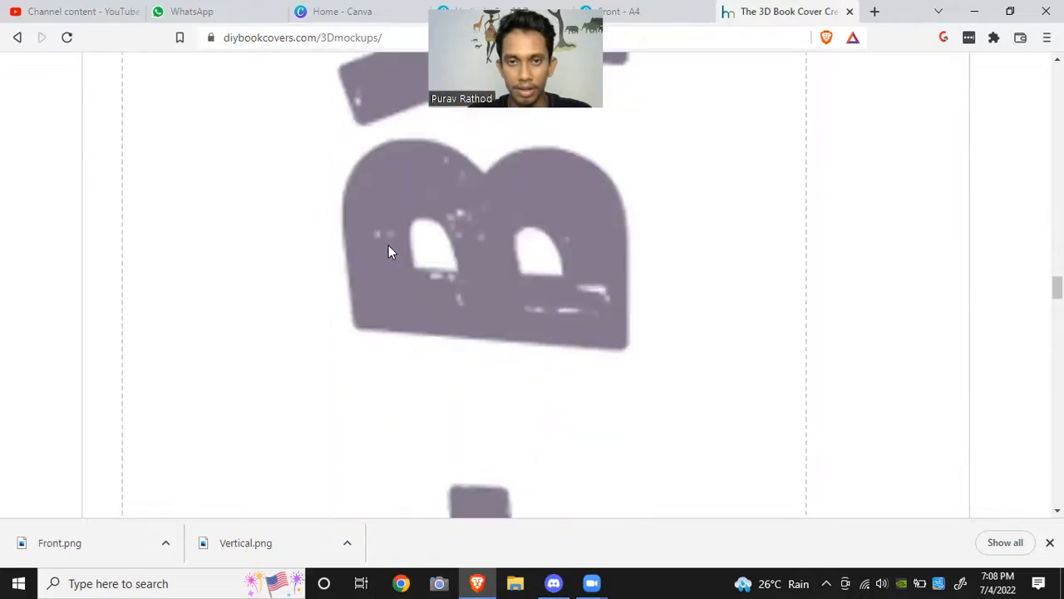
scroll(388, 251, up, 20)
scroll(388, 251, down, 5)
scroll(389, 251, up, 10)
scroll(388, 251, down, 2)
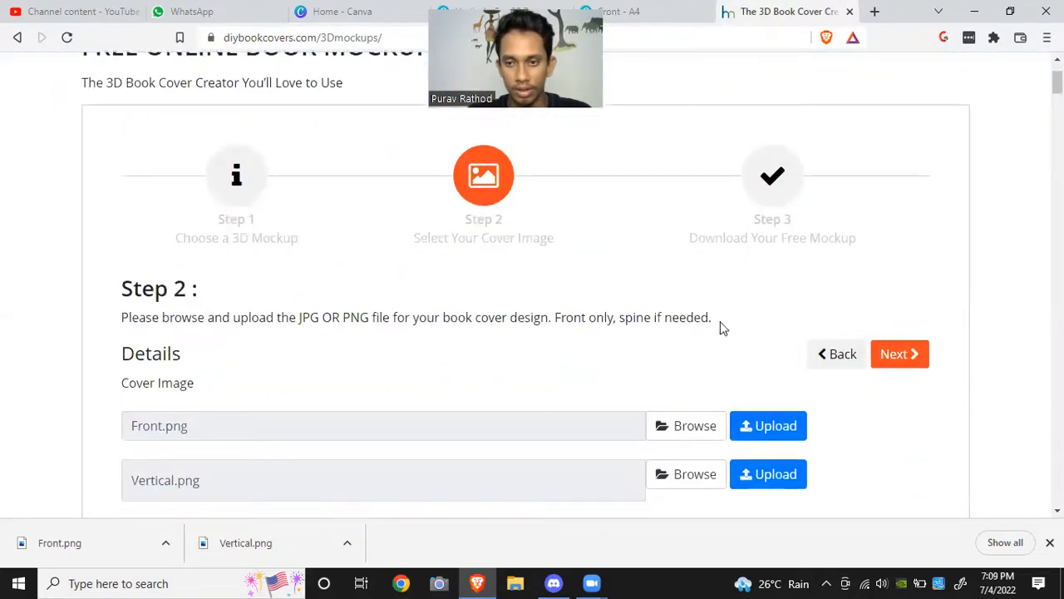
Step: Advance to step 3, download the 3D book mockup as a PNG, and open the downloaded image
click(902, 356)
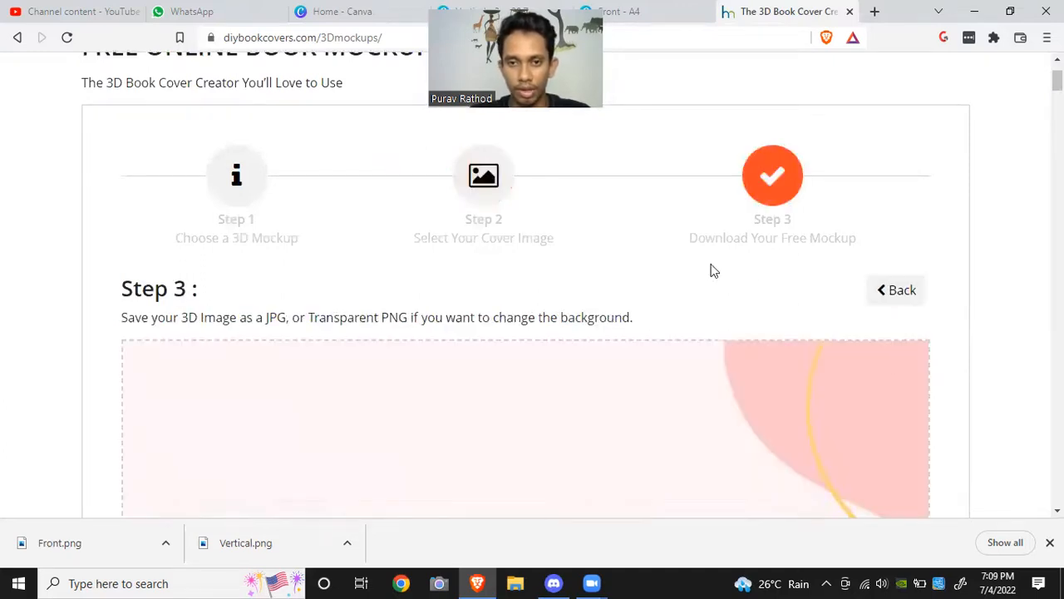
scroll(684, 272, down, 5)
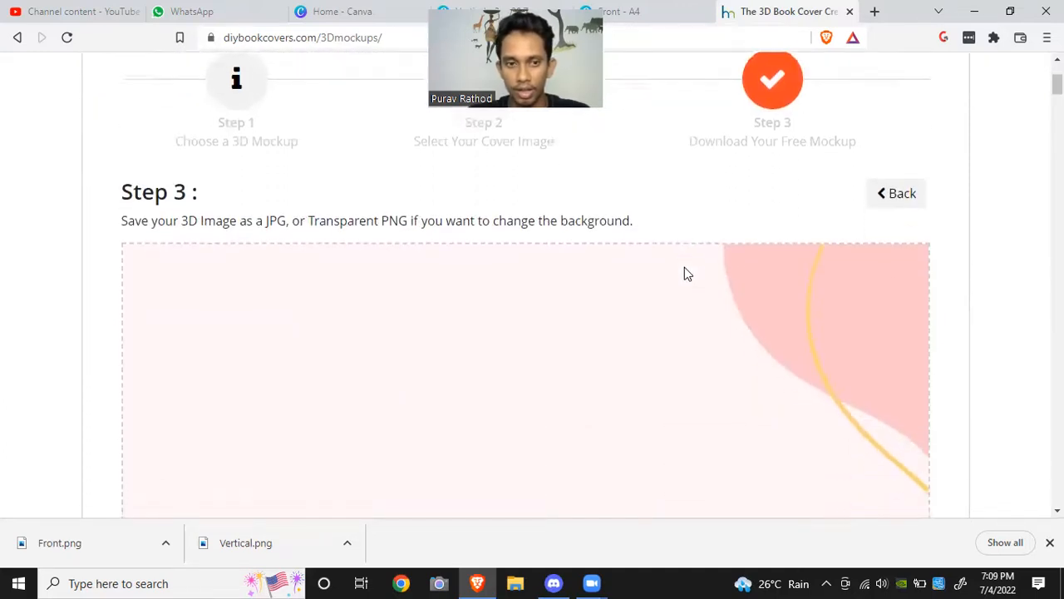
scroll(684, 268, down, 5)
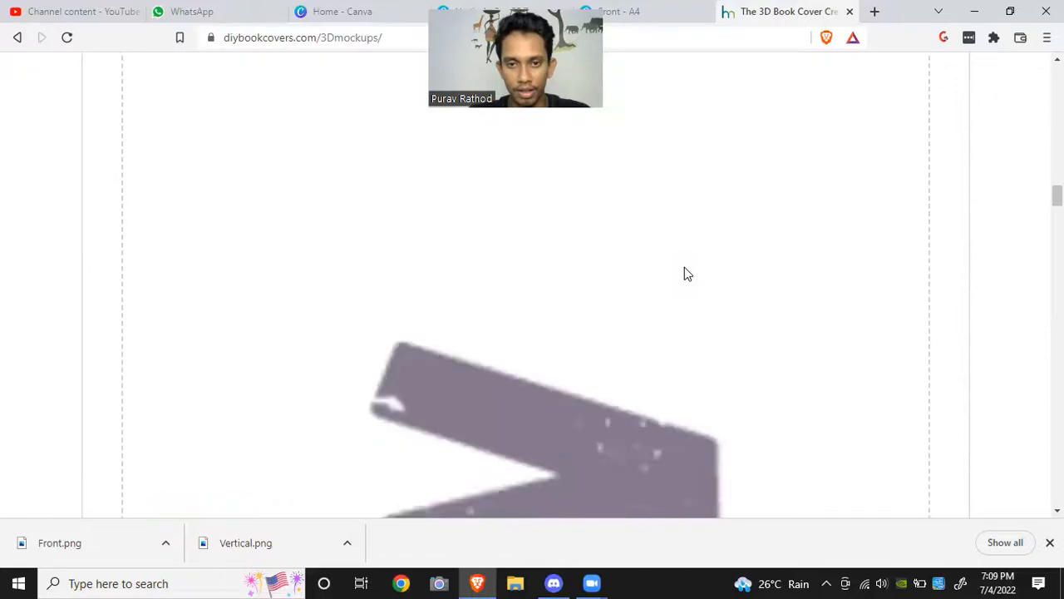
scroll(684, 273, down, 10)
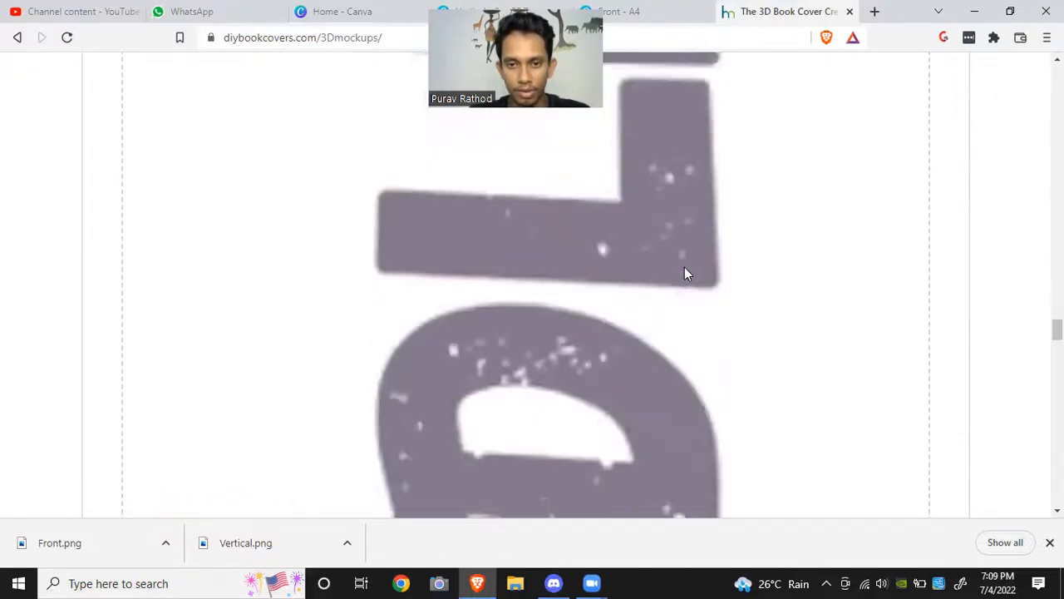
scroll(686, 274, down, 10)
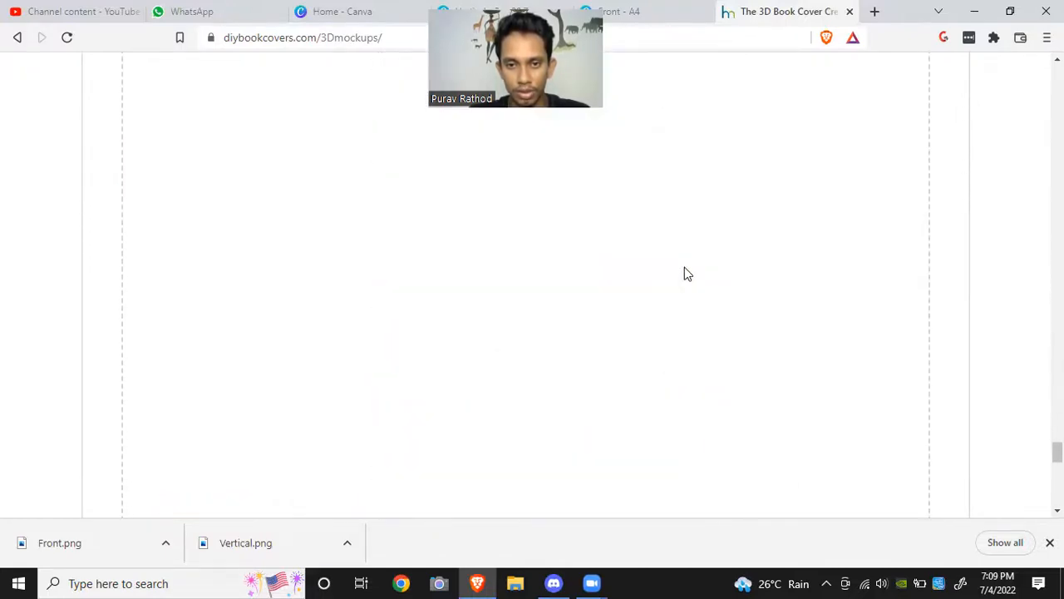
scroll(686, 274, down, 5)
scroll(684, 274, up, 2)
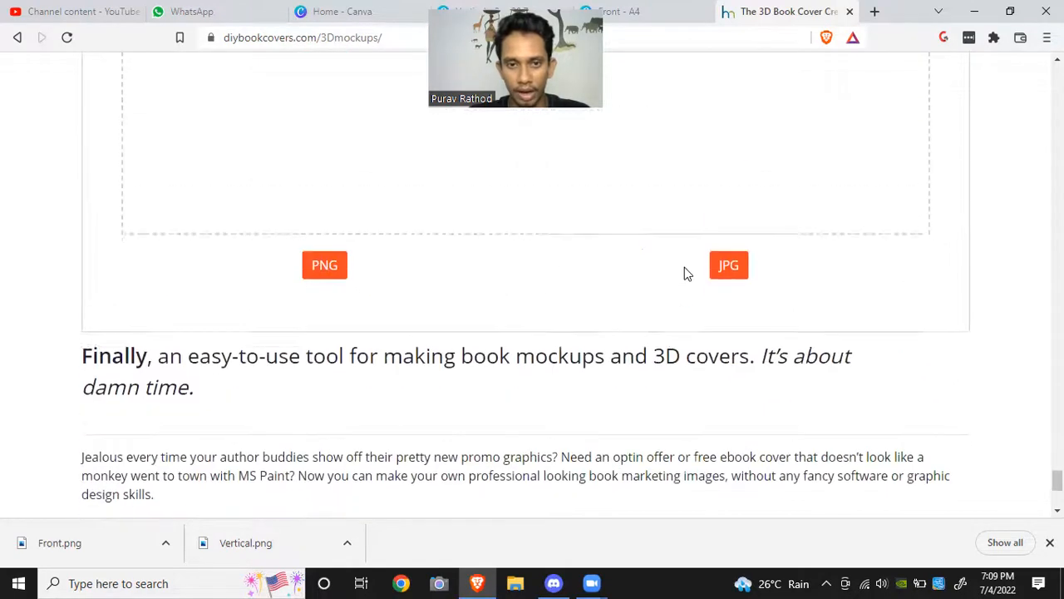
click(326, 283)
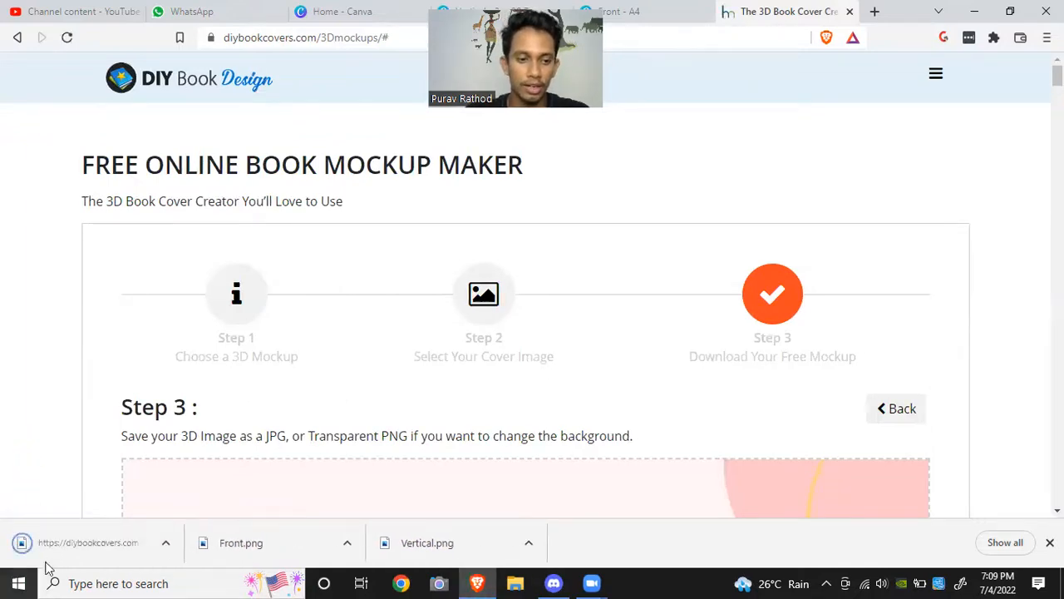
click(70, 554)
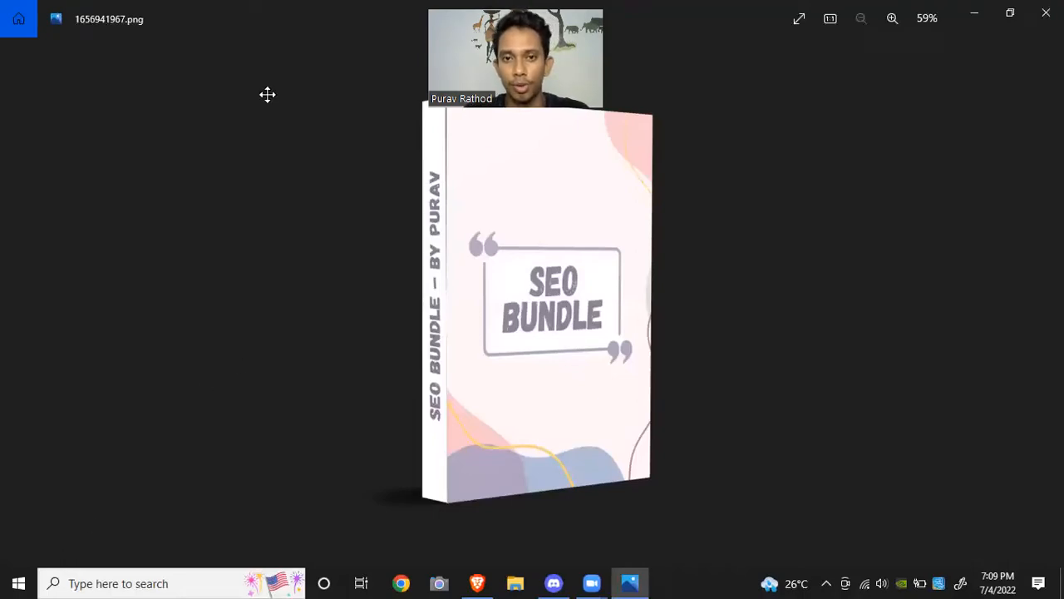
drag(522, 60, 267, 94)
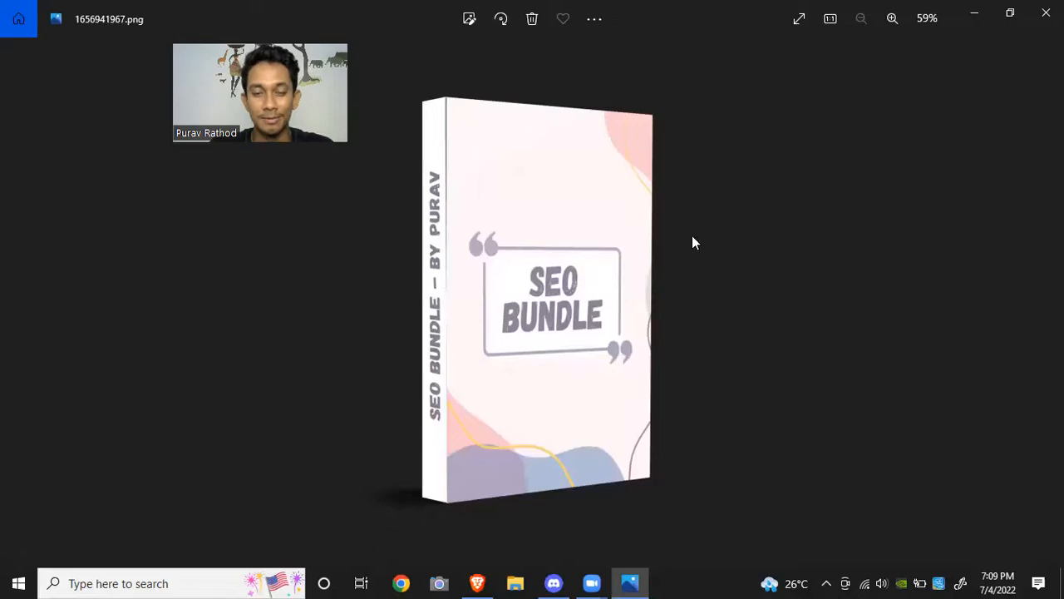